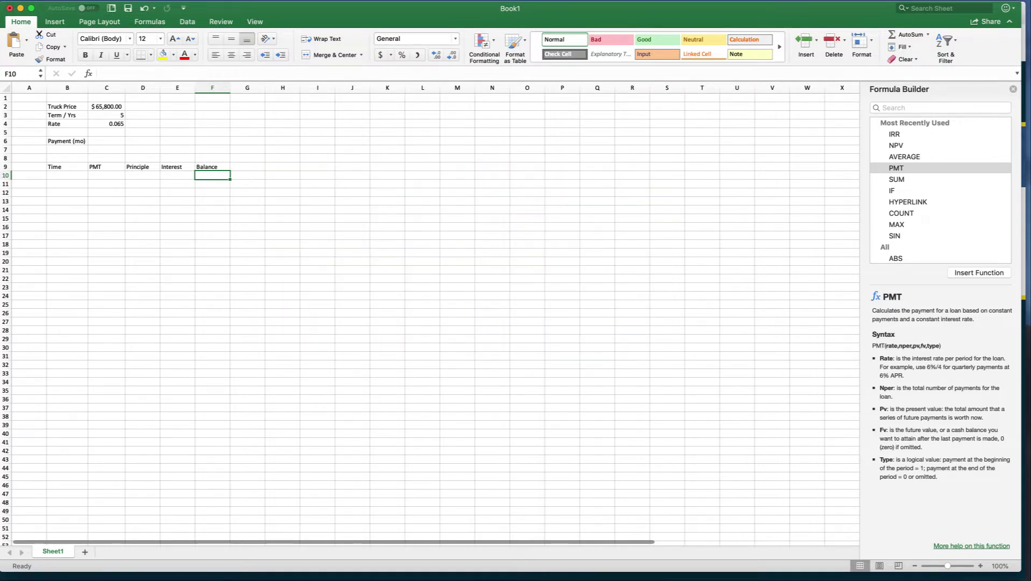
- Zoom the worksheet to 150%
left_click(254, 23)
left_click(280, 39)
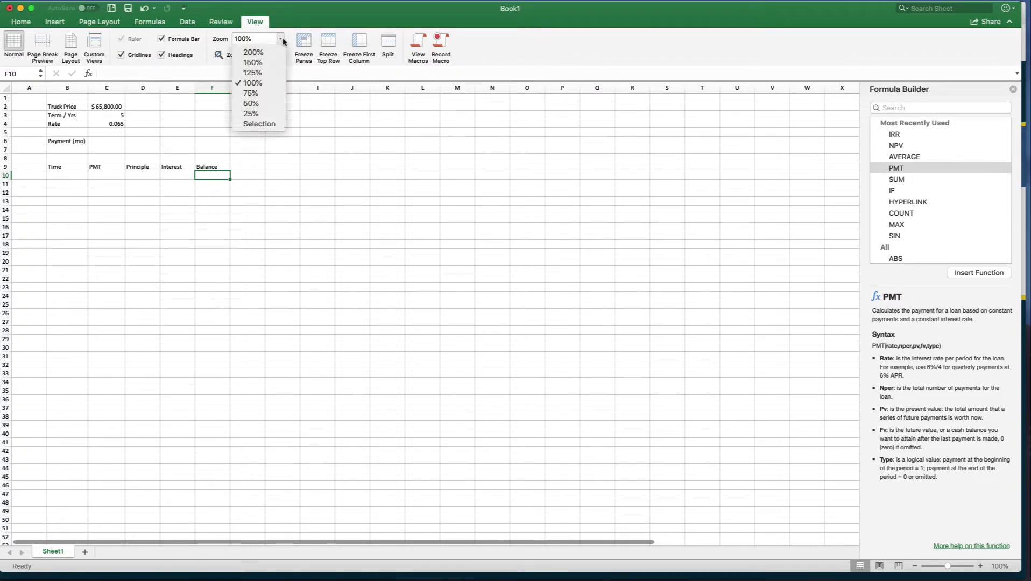
left_click(251, 61)
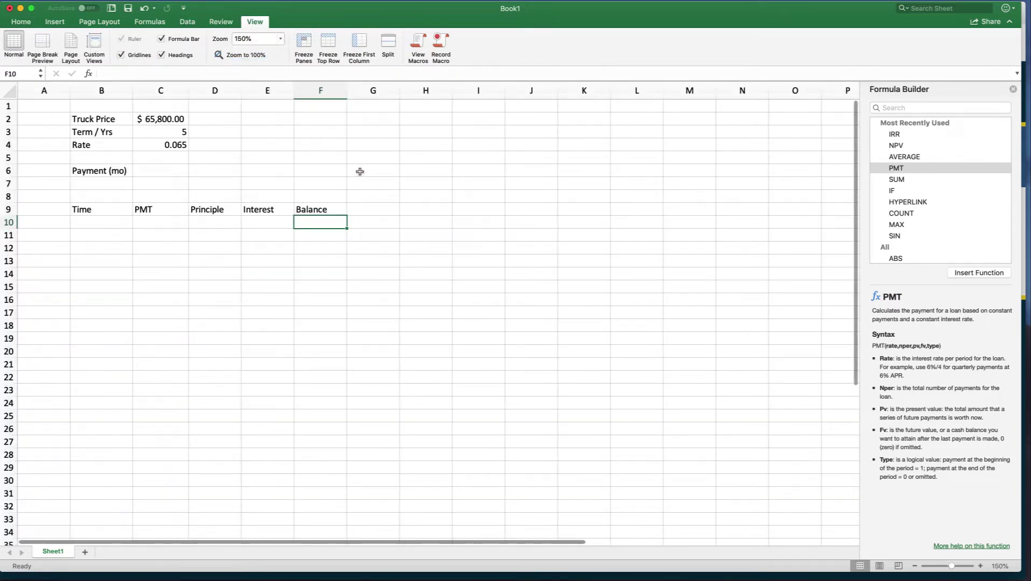
- Check the $65,800.00 price, 5-year term and 0.065 rate, then select C6
left_click(142, 119)
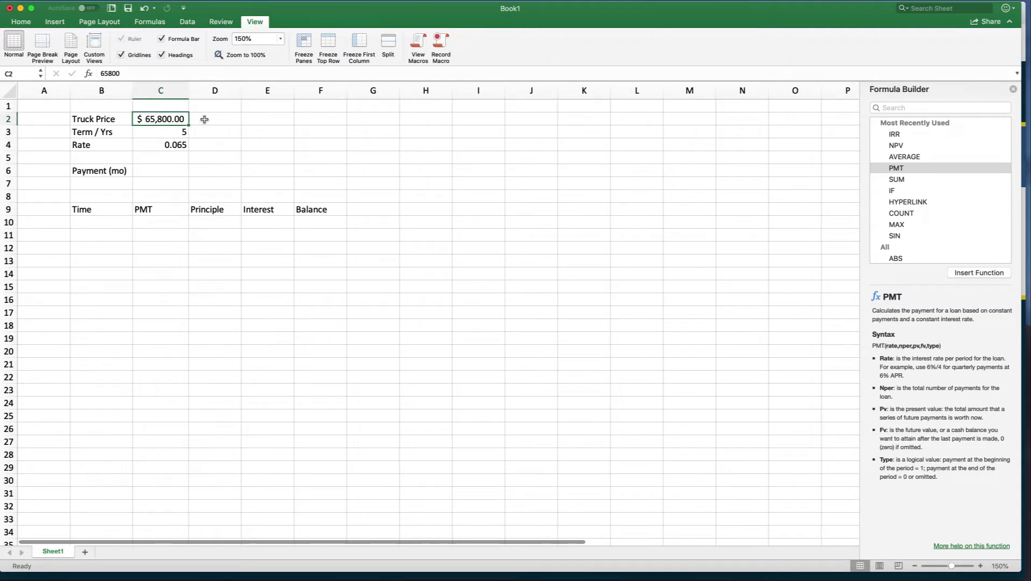
left_click(170, 132)
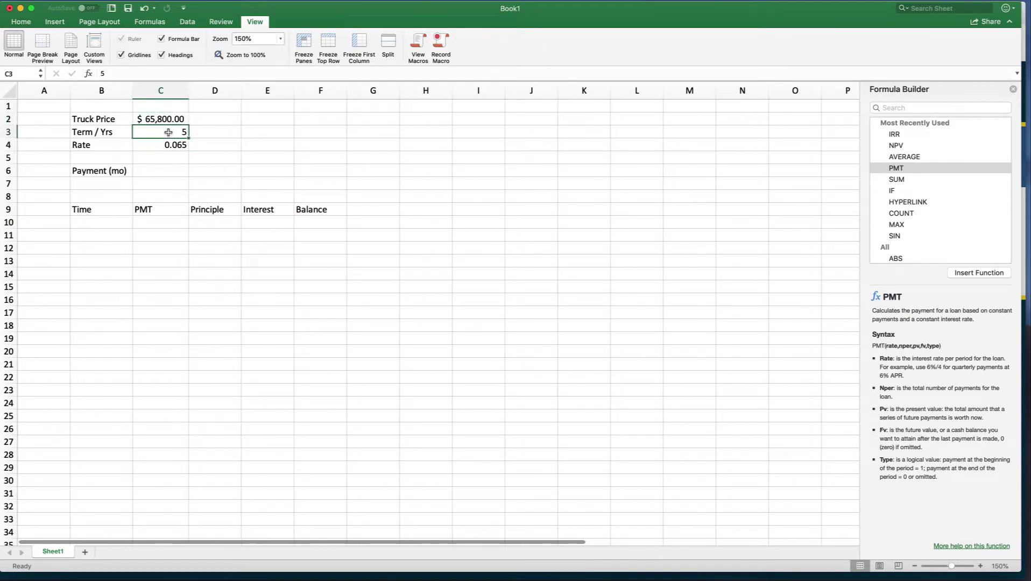
left_click(175, 146)
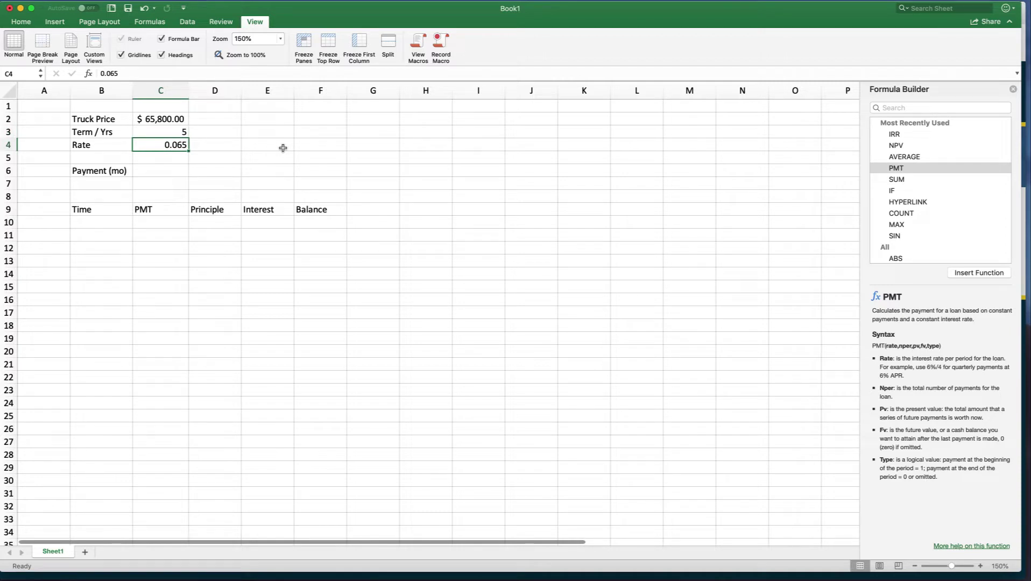
left_click(148, 170)
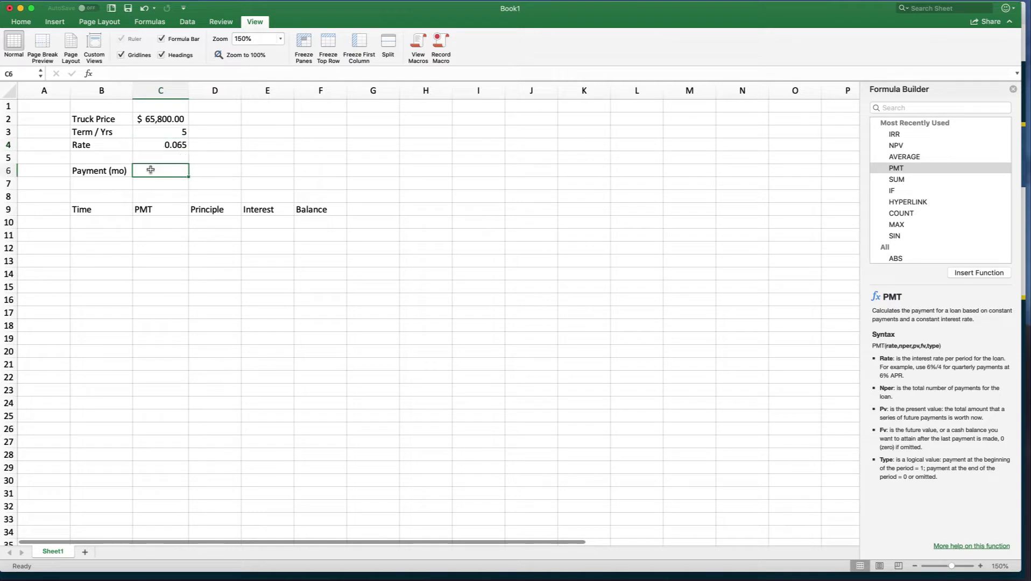
- Begin a PMT formula in C6 with C4/12 as the rate and C3*12 as periods
left_click(88, 73)
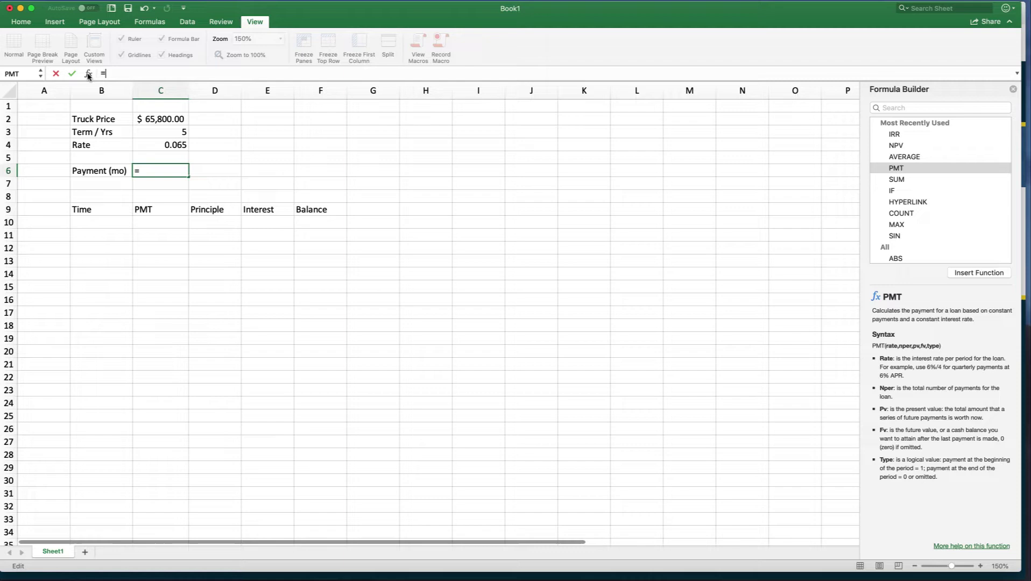
type("PMT")
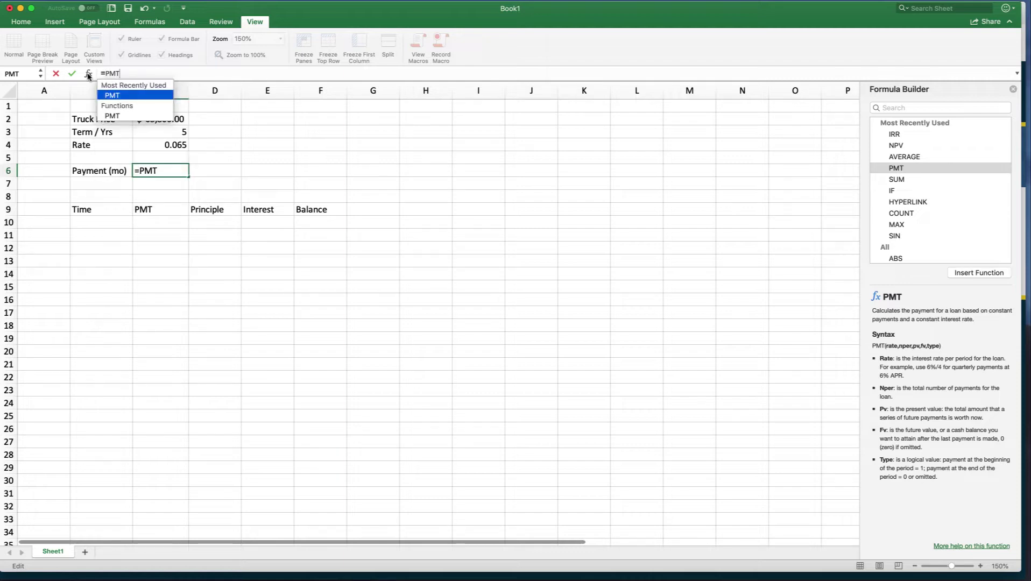
double_click(115, 99)
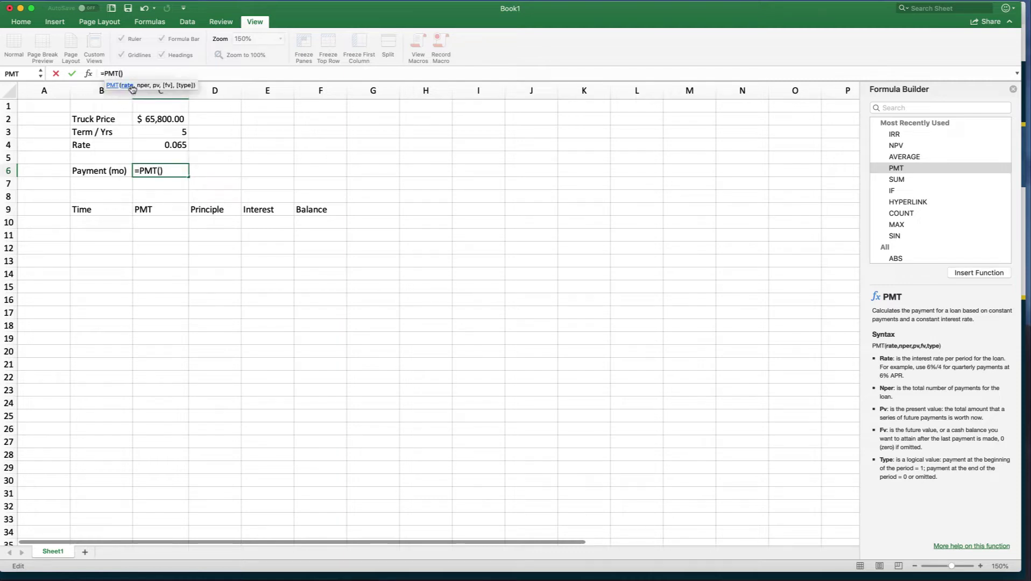
left_click(178, 143)
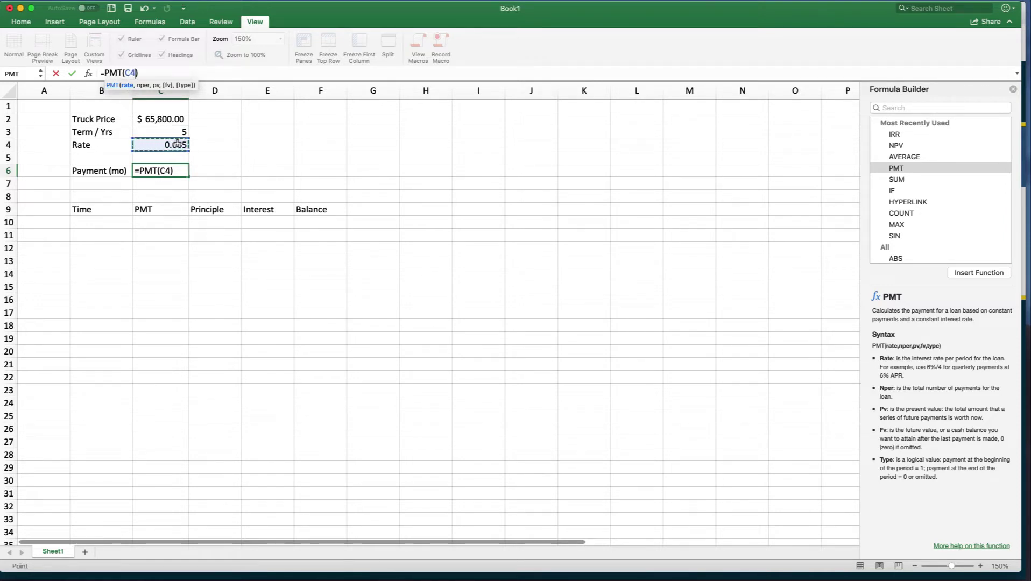
type("/12,")
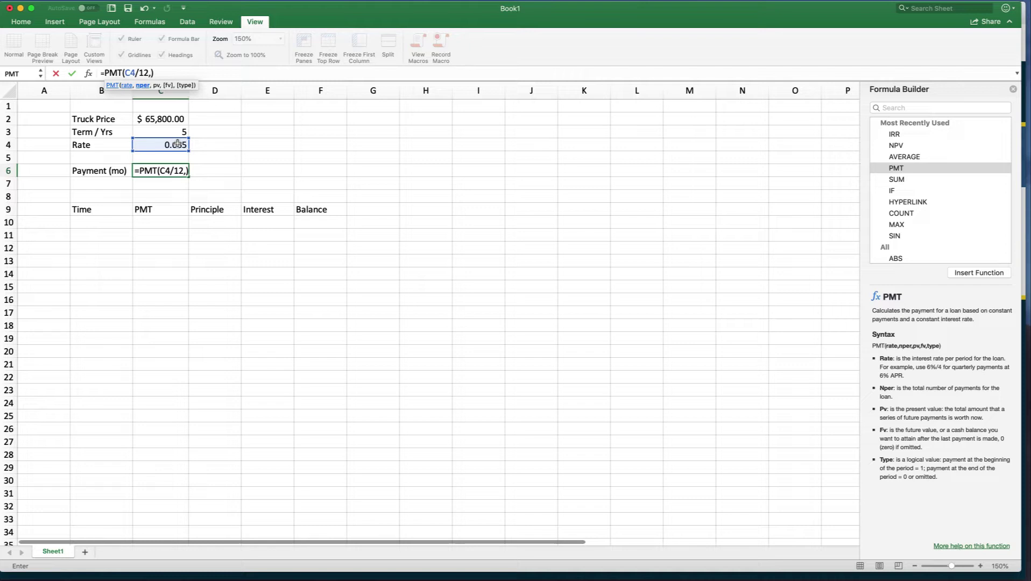
left_click(170, 132)
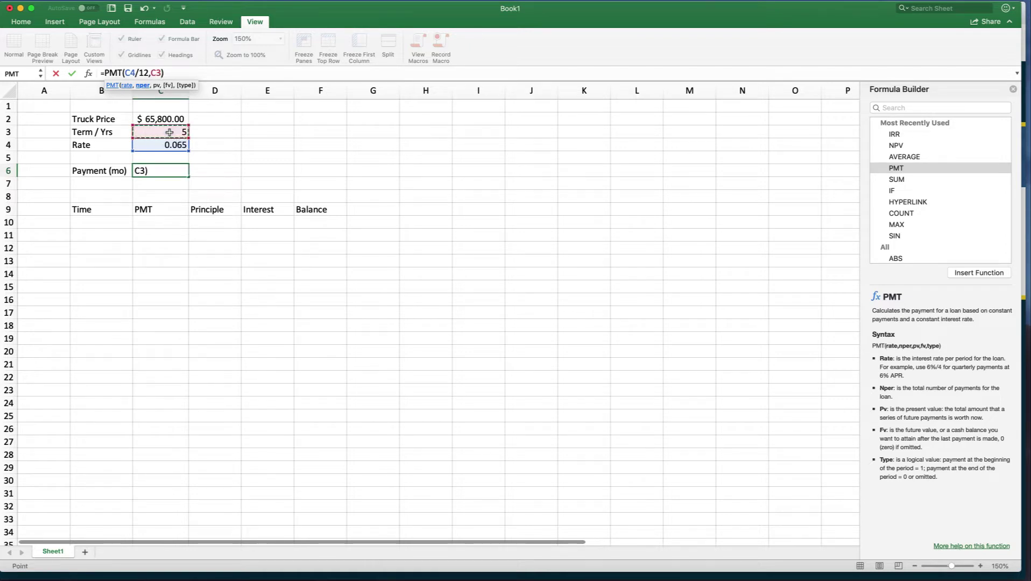
type("*12,")
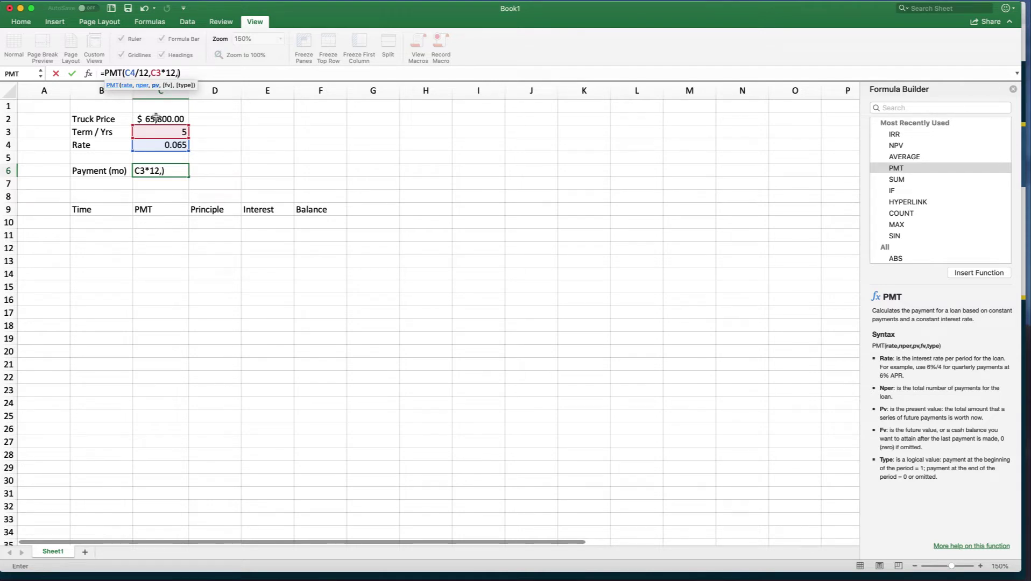
type("-")
- Finish it with -C2 as the loan amount, giving a $1,287.45 payment
left_click(156, 117)
scroll(175, 149, "down", 1)
scroll(176, 150, "right", 1)
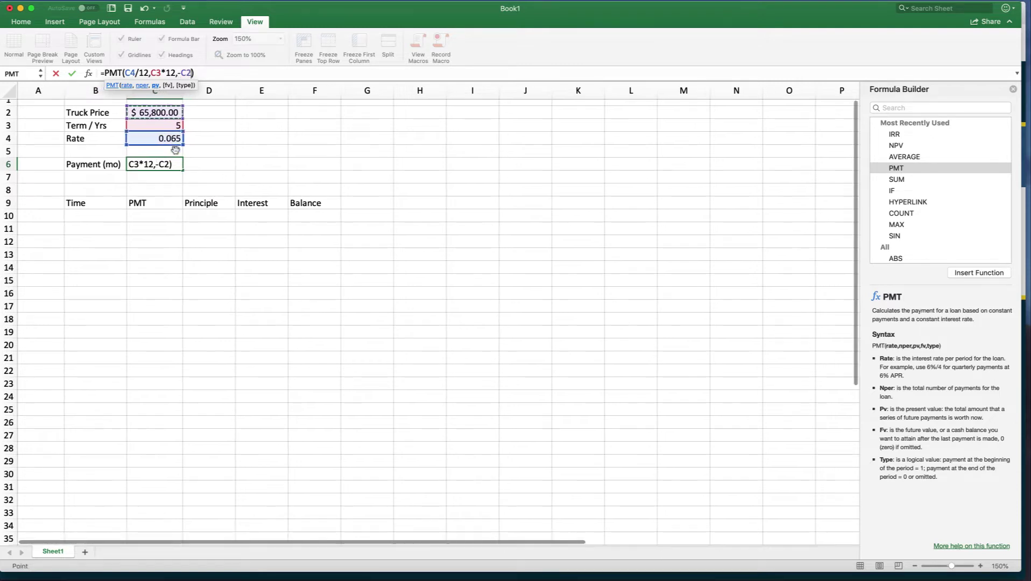
scroll(177, 150, "up", 1)
scroll(178, 151, "left", 1)
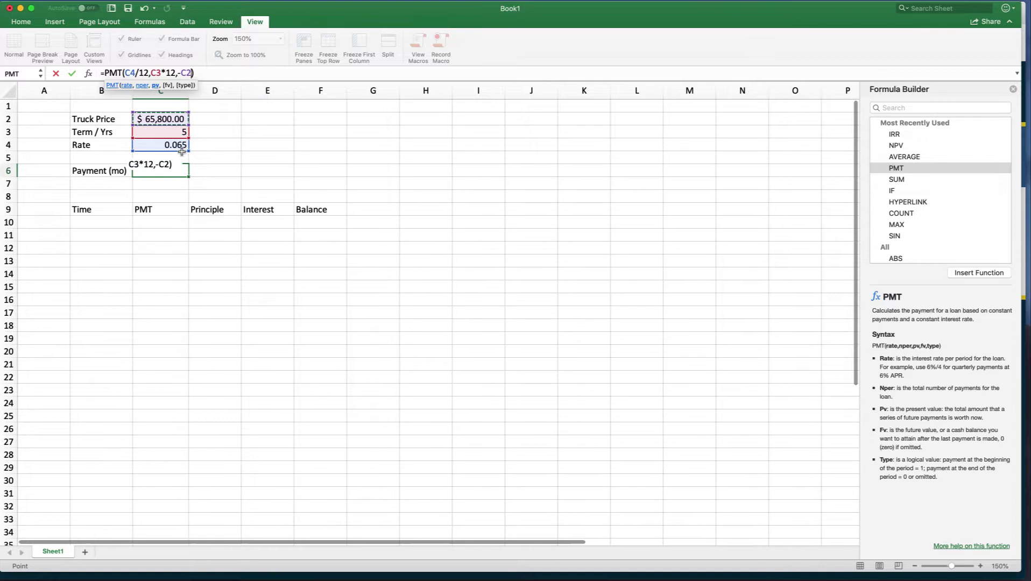
type(")")
key("Return")
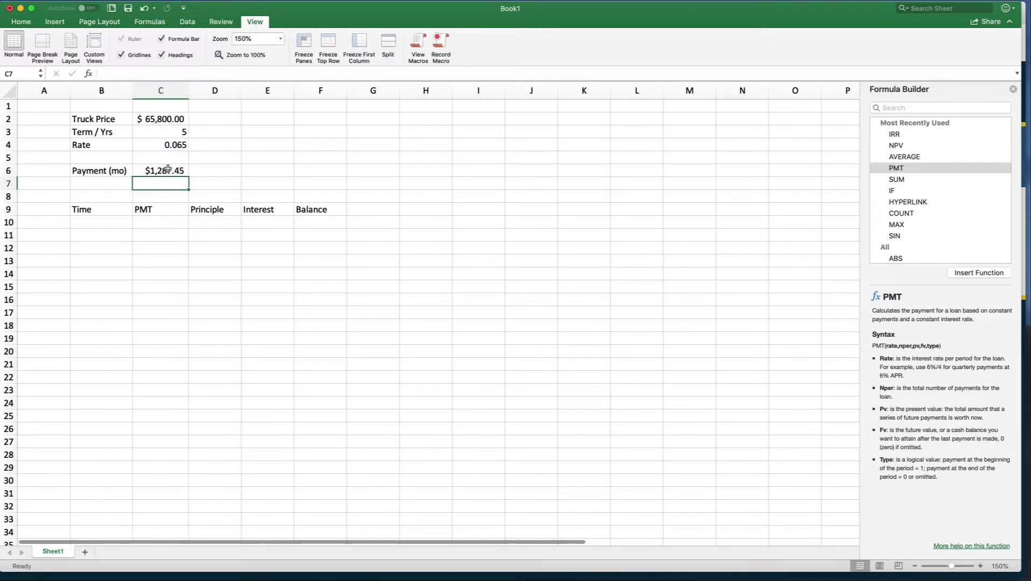
left_click(168, 169)
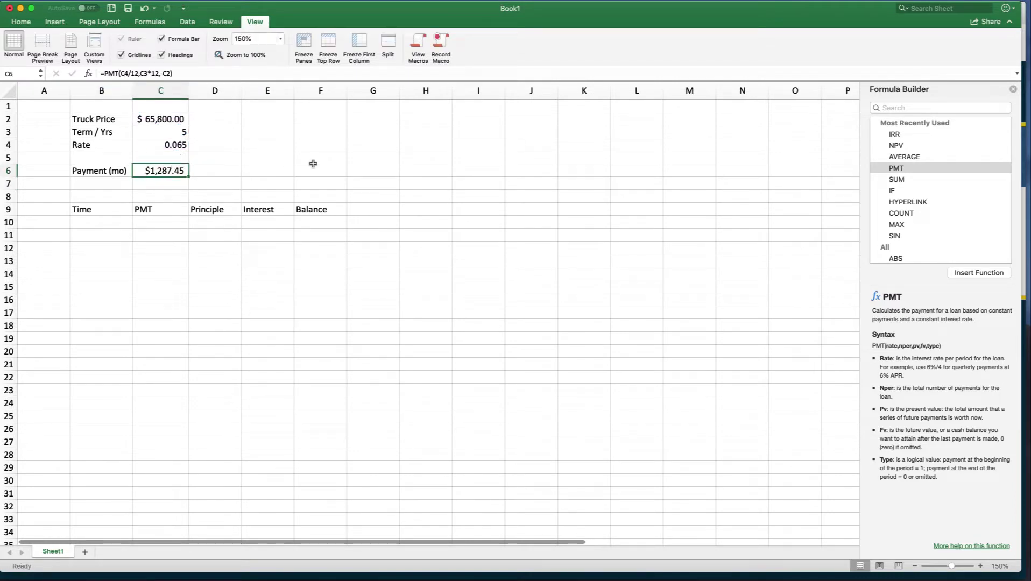
- Insert a blank row 3 above Term / Yrs
left_click(8, 132)
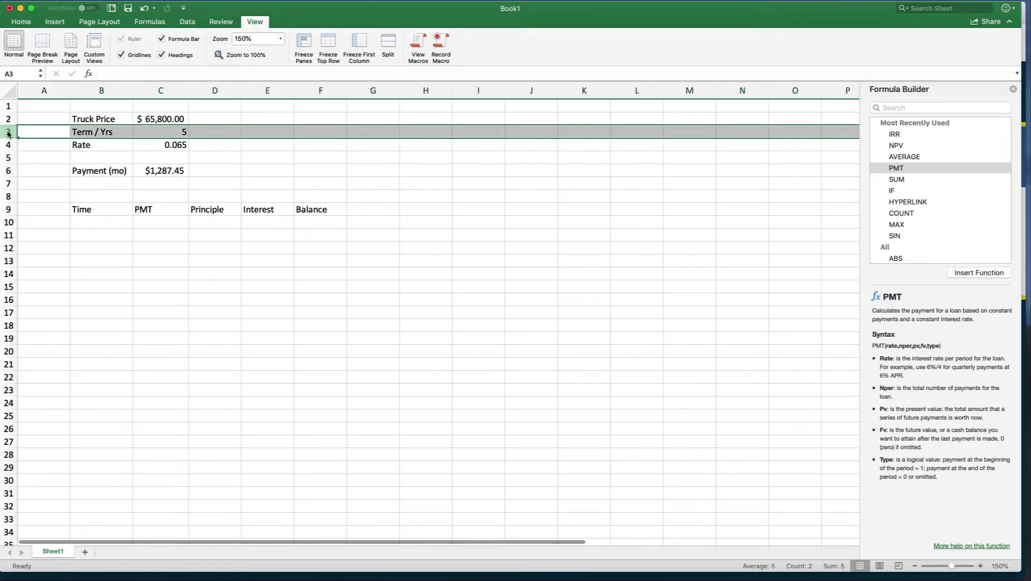
right_click(8, 133)
left_click(33, 183)
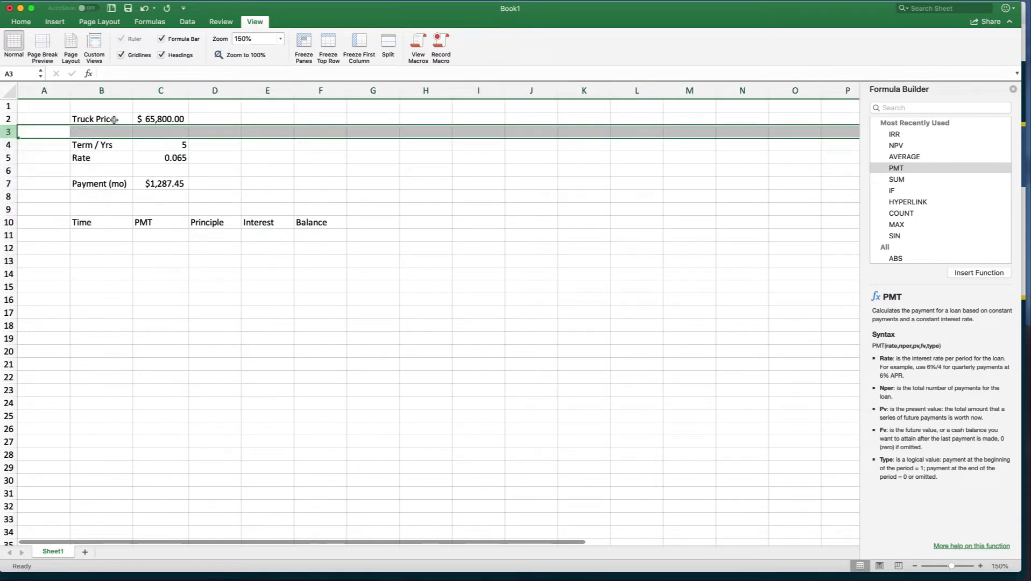
- Label the new row 'Down $' in B3
left_click(105, 129)
scroll(165, 134, "down", 1)
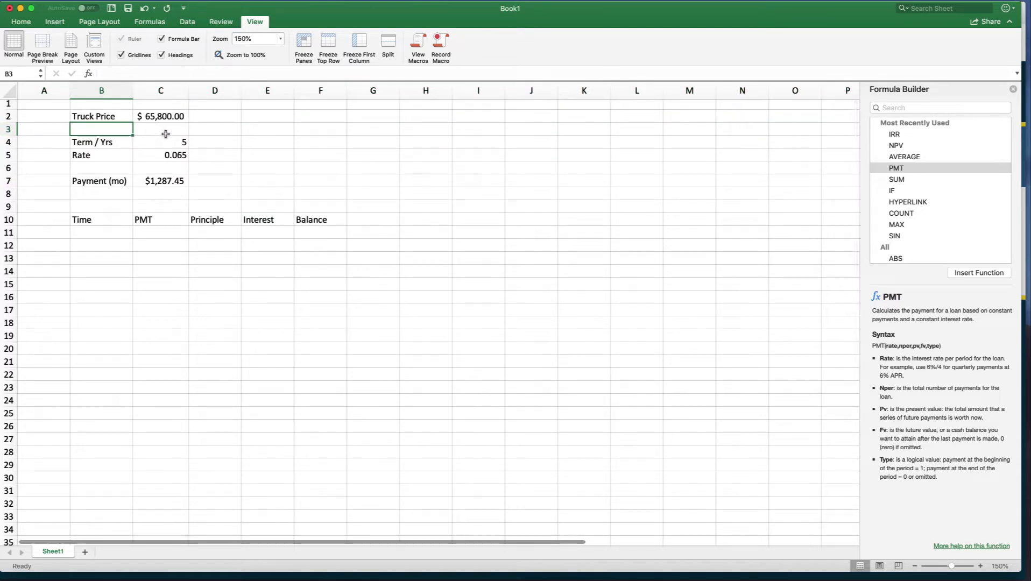
type("Do")
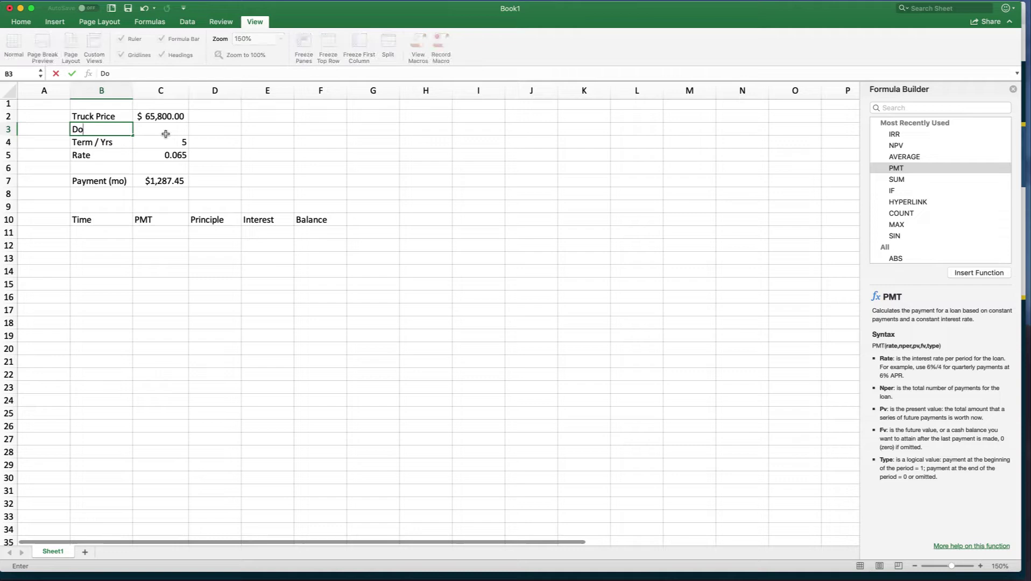
type("wn")
key("Return")
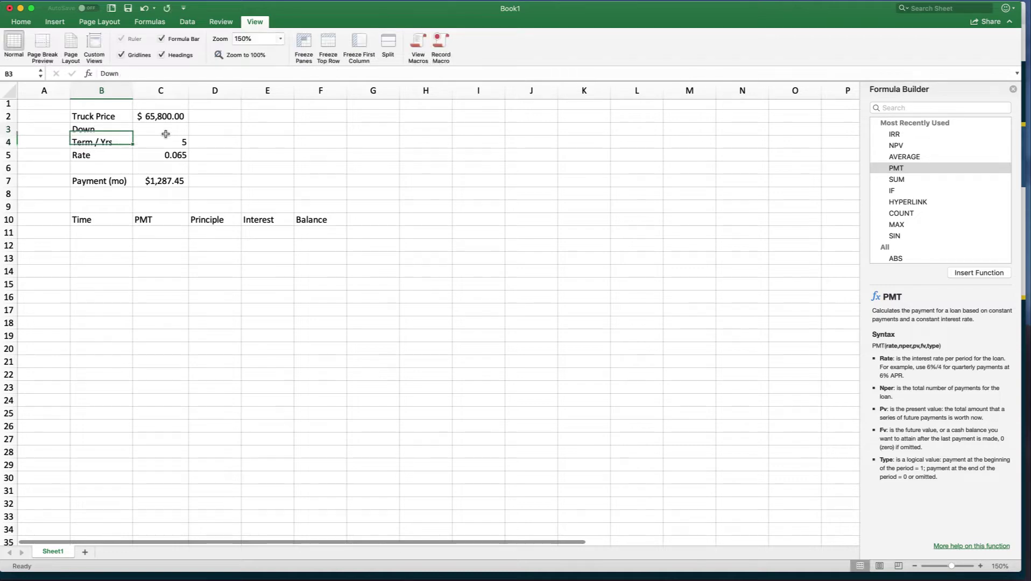
double_click(108, 127)
type("$")
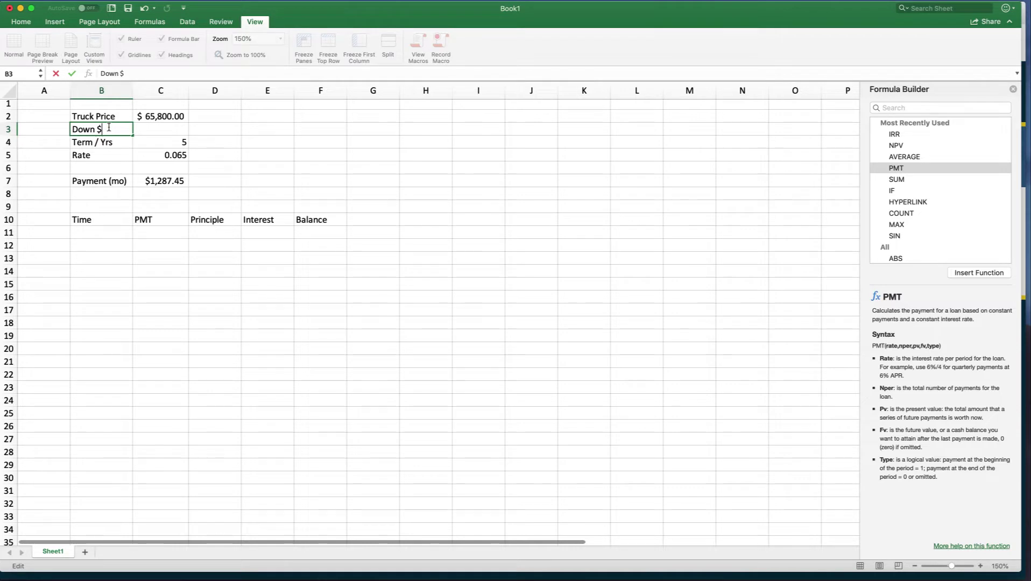
key("Return")
- Enter =C2*10% in C3, giving a $6,580.00 down payment
left_click(163, 130)
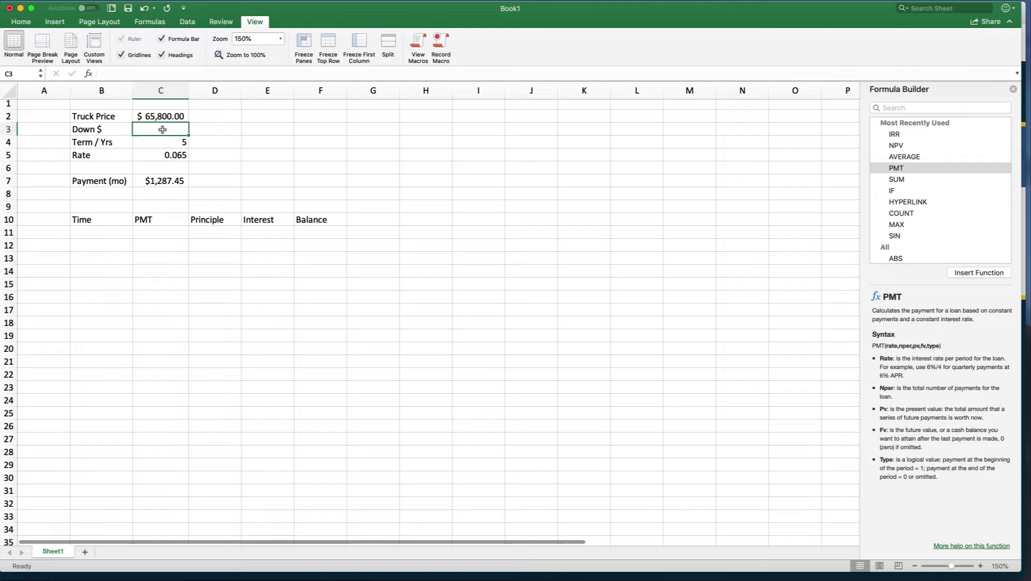
type("=")
key("Up")
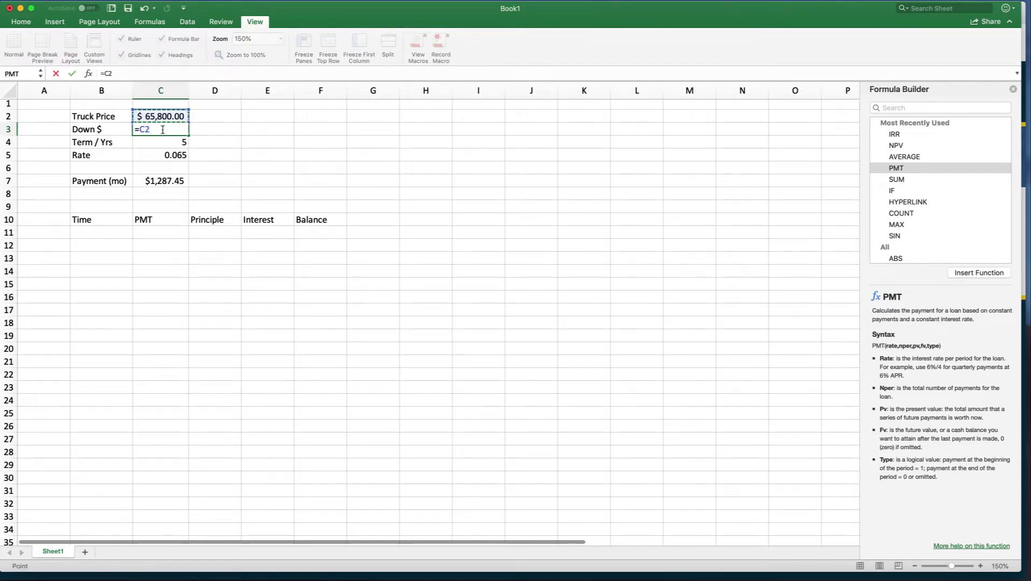
type("*10%")
key("Return")
left_click(163, 132)
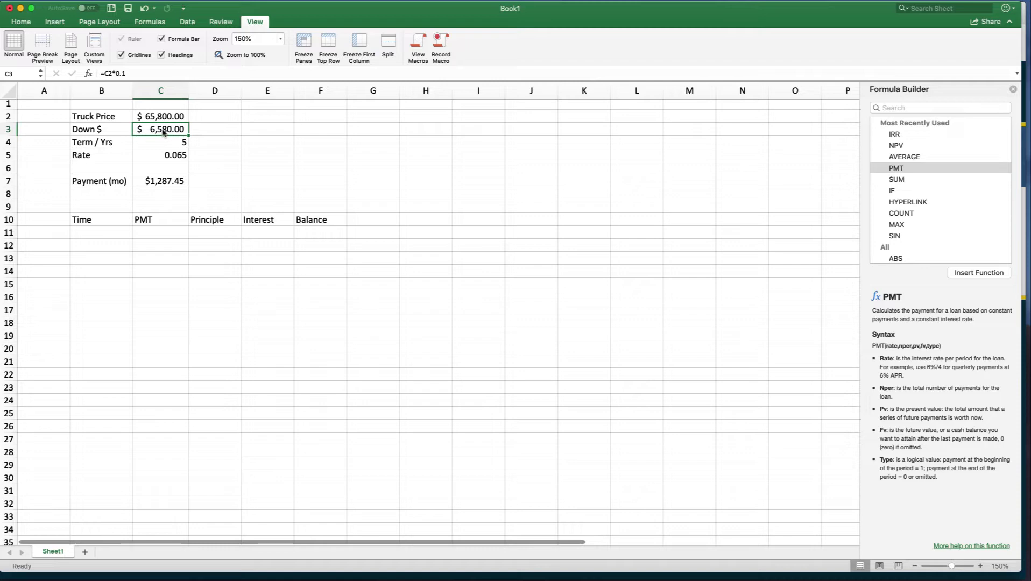
- Change the C7 payment formula to =PMT(C5/12,C4*12,C3-C2), showing $1,158.71
double_click(166, 183)
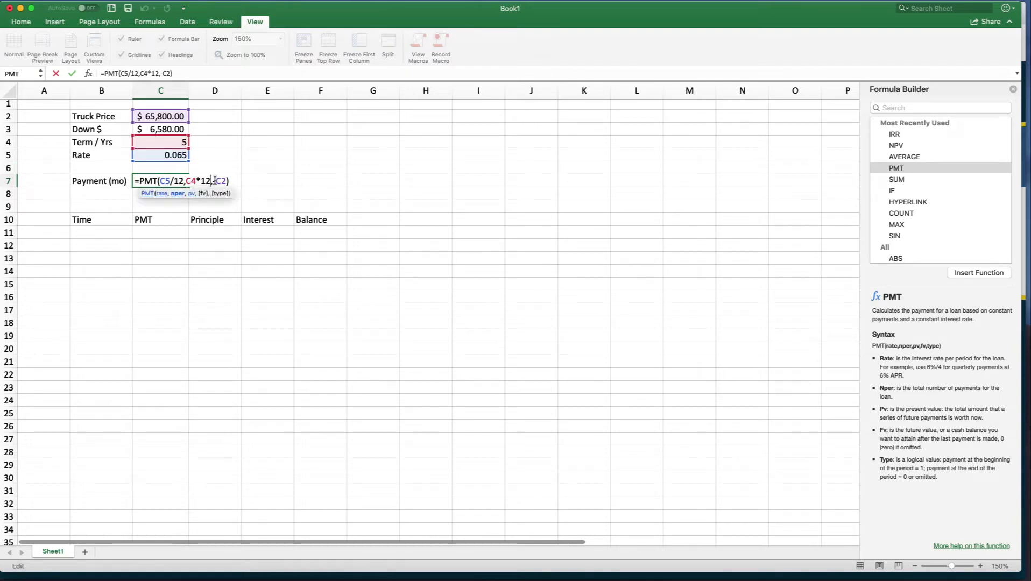
left_click(217, 181)
key("BackSpace")
left_click(162, 129)
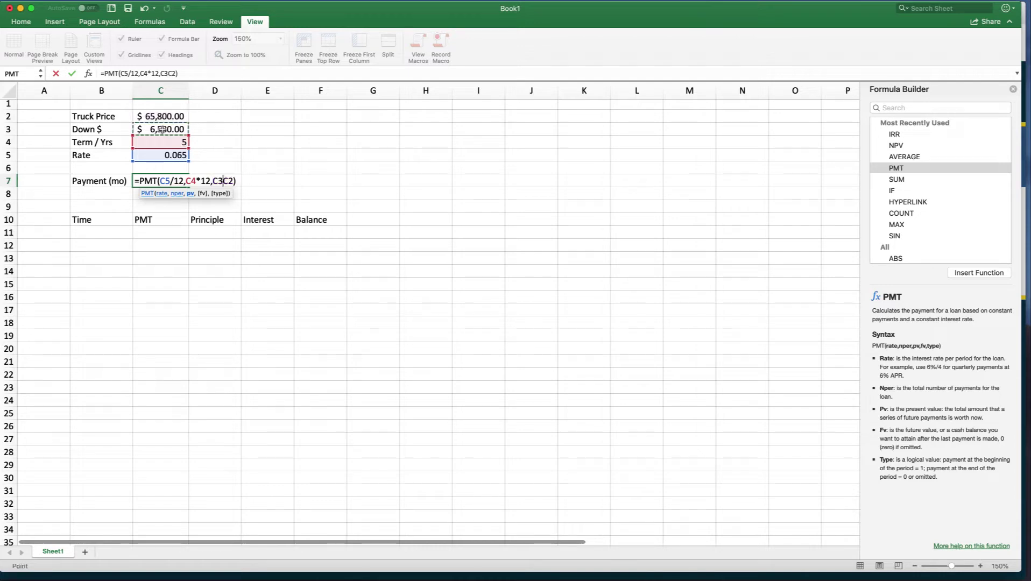
type("-")
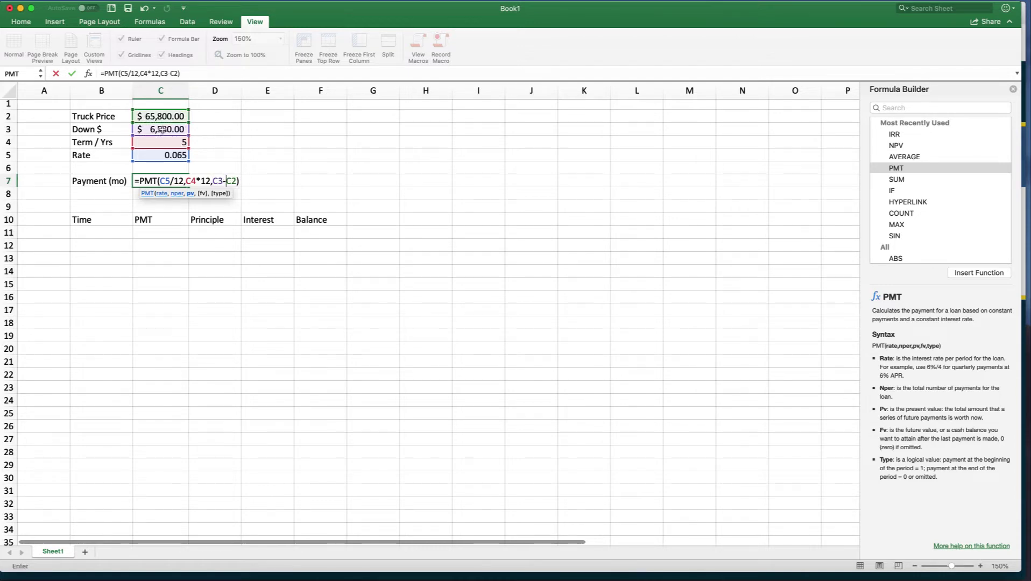
key("Return")
key("Up")
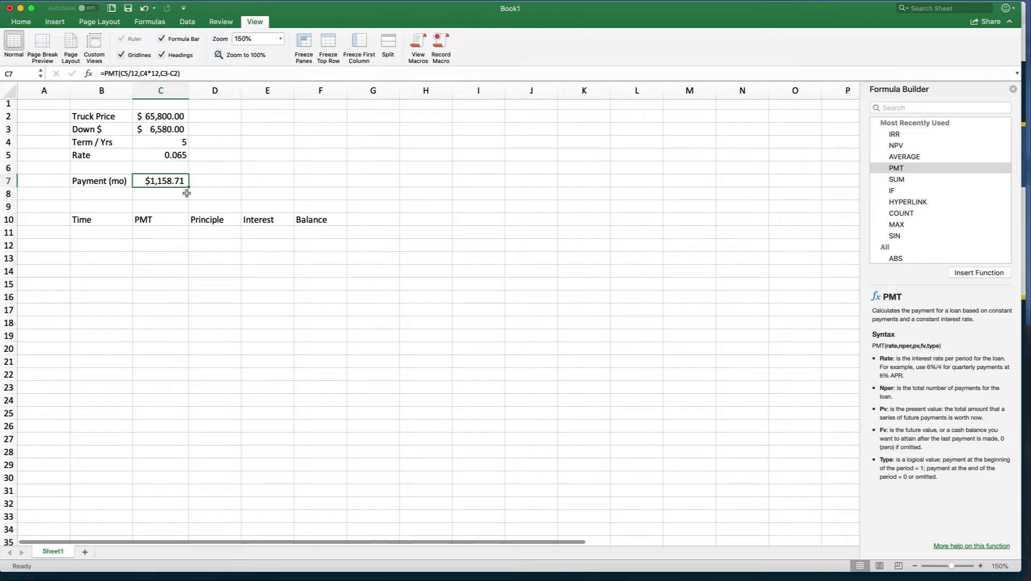
double_click(171, 181)
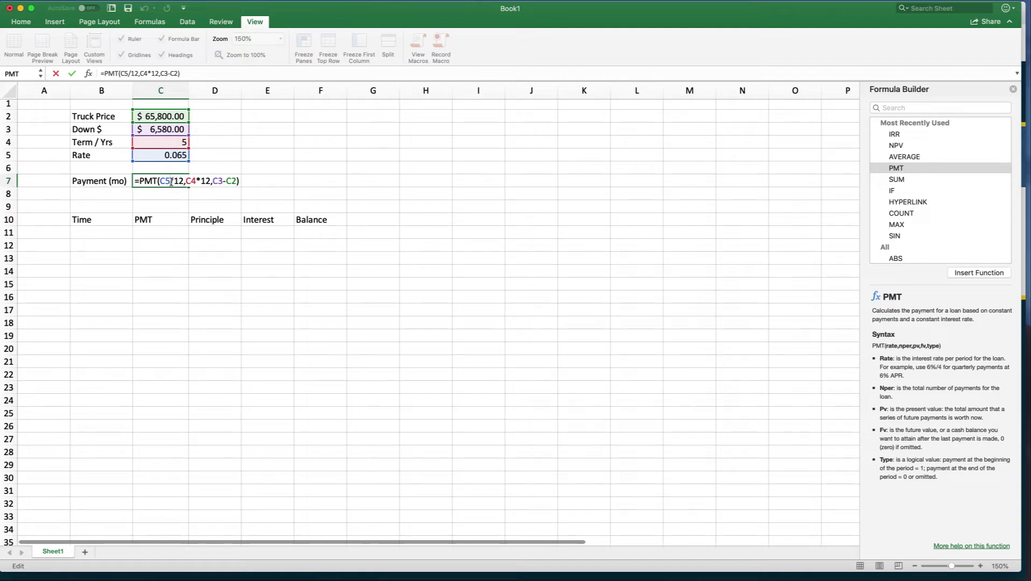
key("Return")
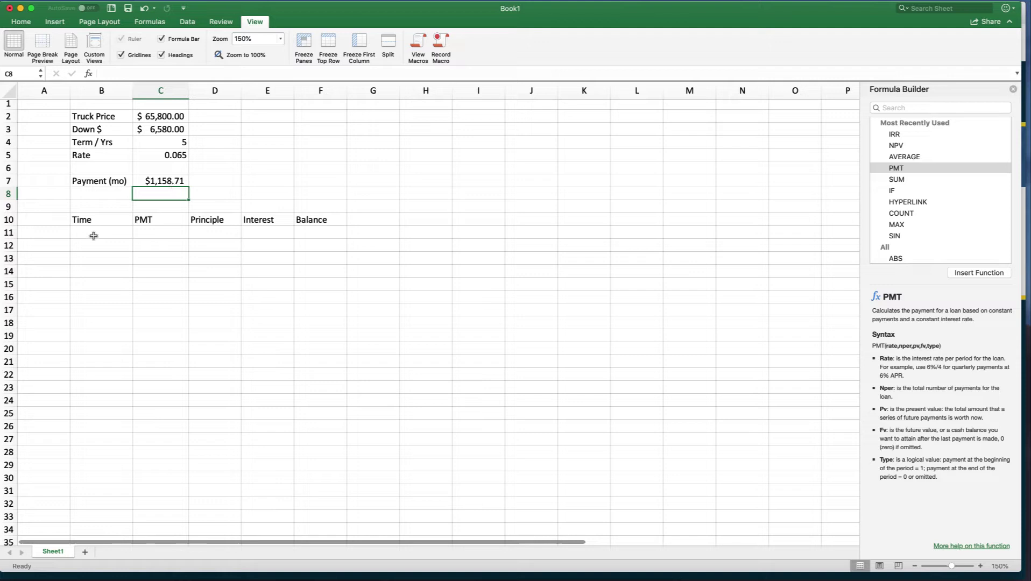
left_click(112, 232)
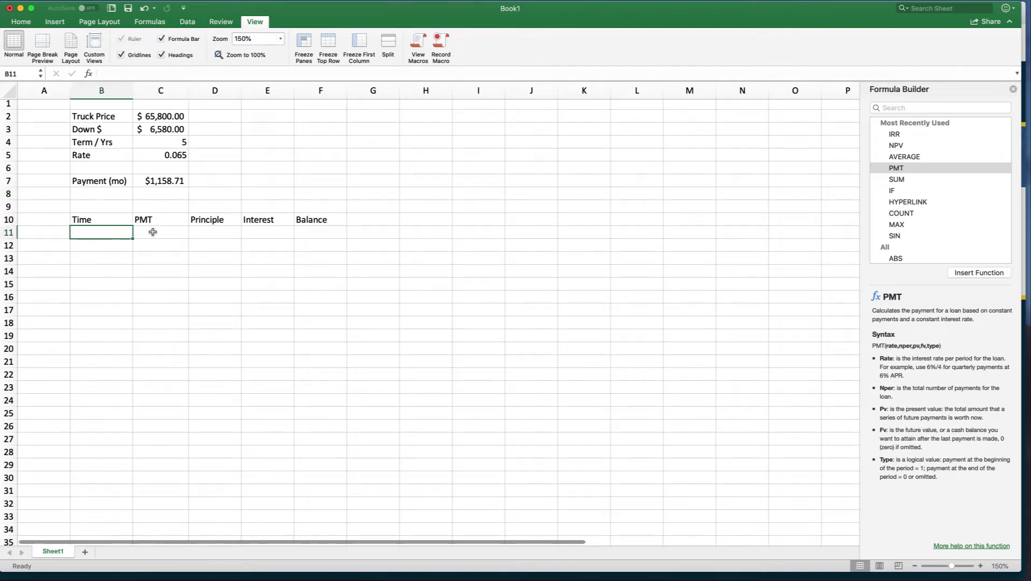
key("Up")
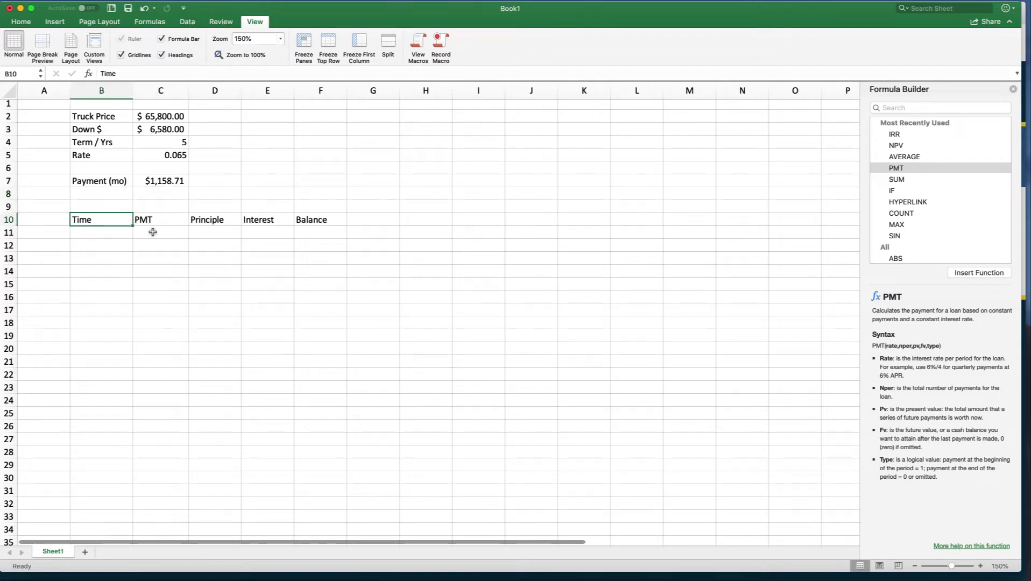
key("shift+Right")
key("shift+Right")
key("shift+Right")
key("shift+Right")
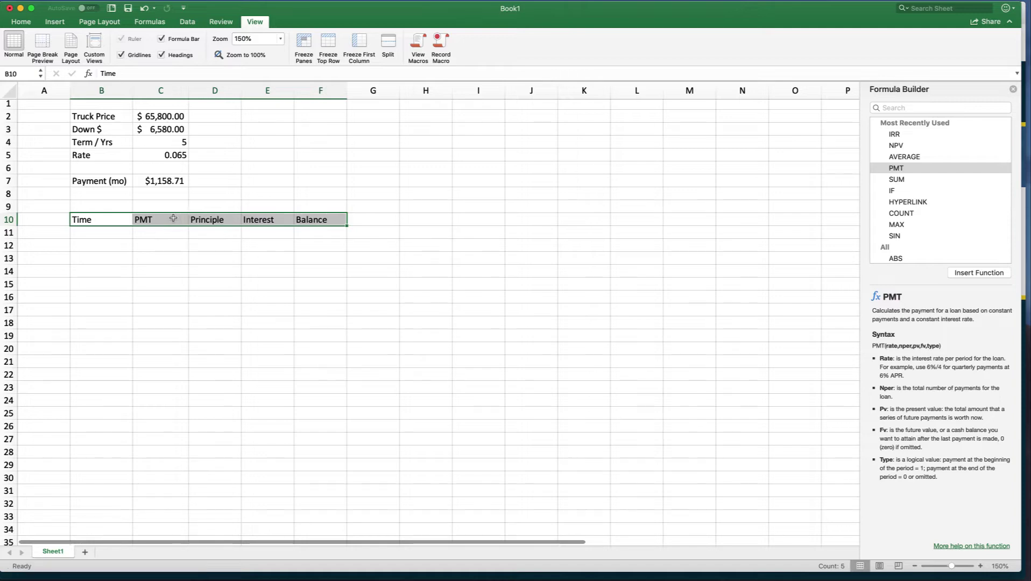
left_click(174, 219)
left_click_drag(199, 220, 248, 220)
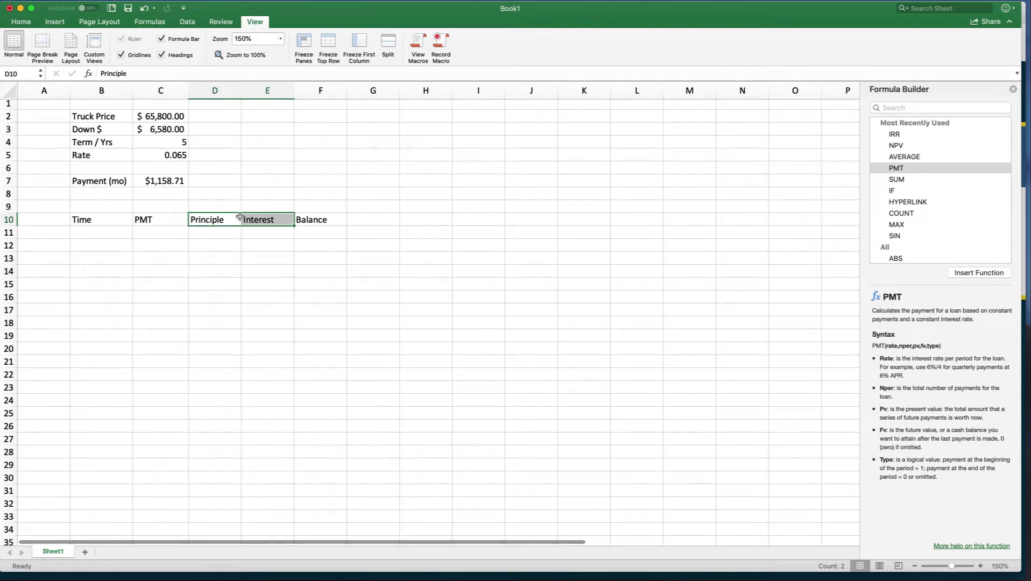
left_click(321, 218)
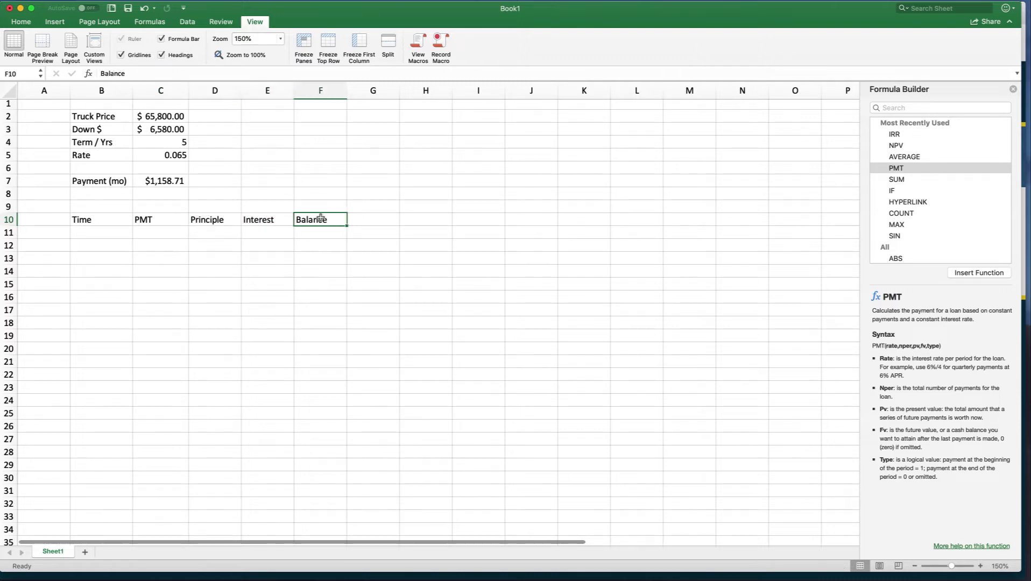
left_click(98, 233)
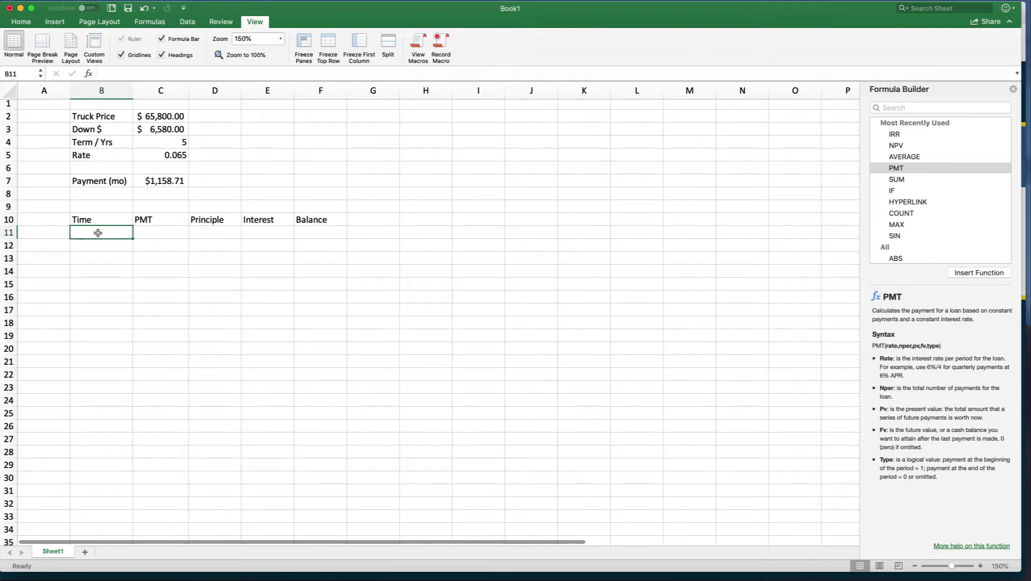
- Enter 0 and 1 in B11:B12 and extend the Time series to 60 in B71
type("0")
key("Return")
type("1")
key("Return")
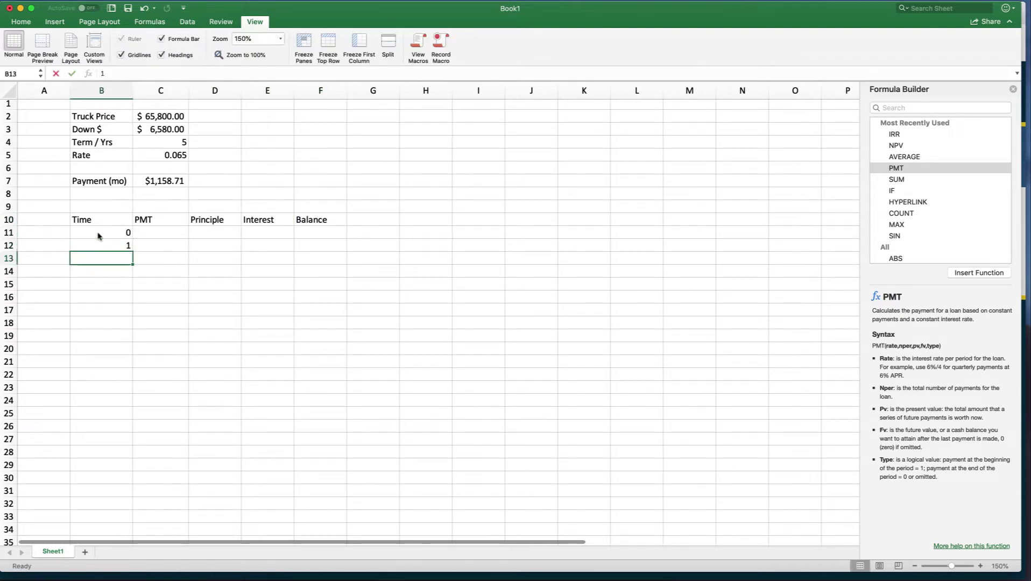
left_click_drag(103, 232, 140, 477)
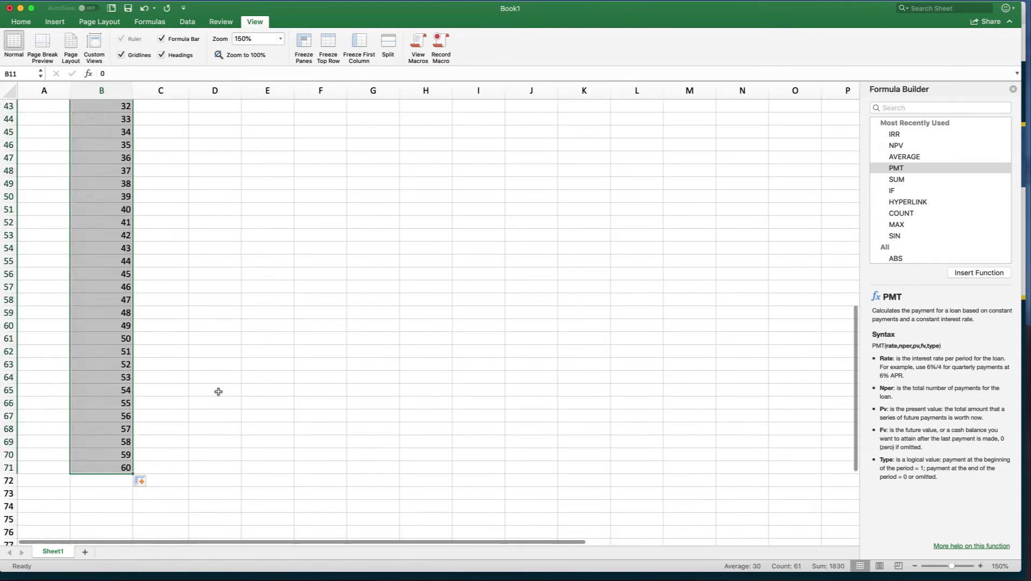
scroll(225, 317, "up", 14)
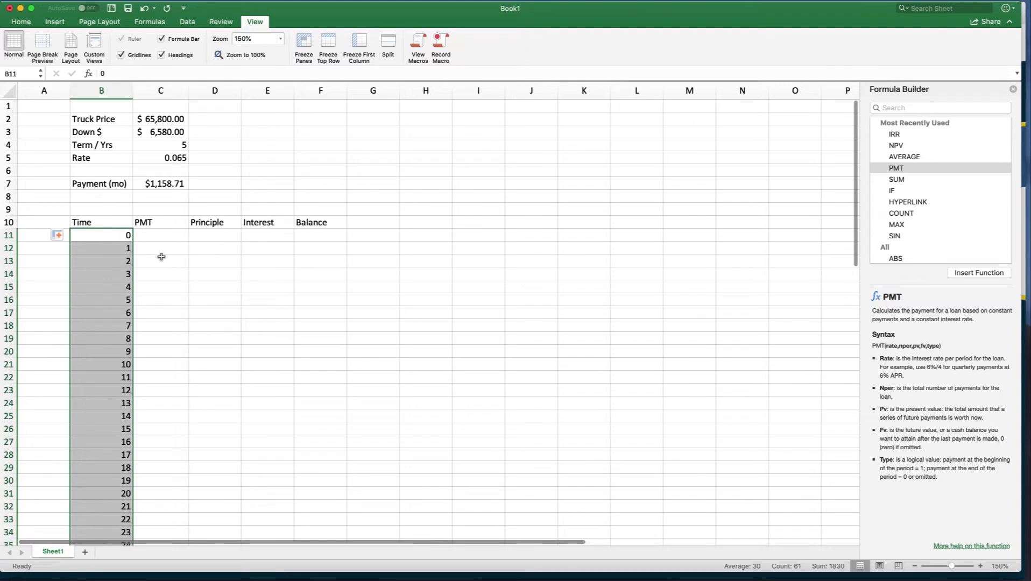
left_click(159, 248)
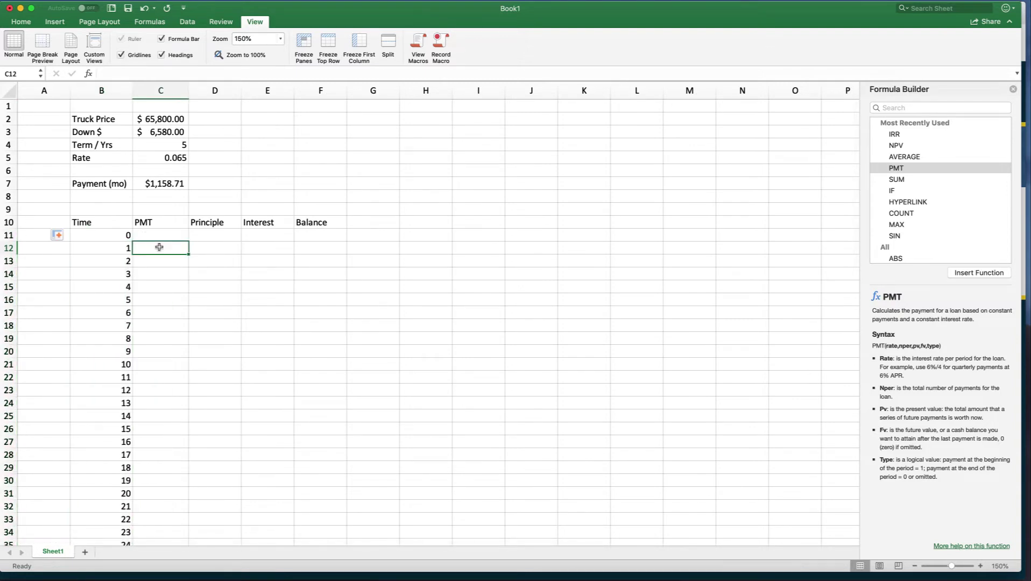
- Link C12 to C7 and C13 to C12, copying the $1,158.71 payment down to C71
type("=")
left_click(171, 183)
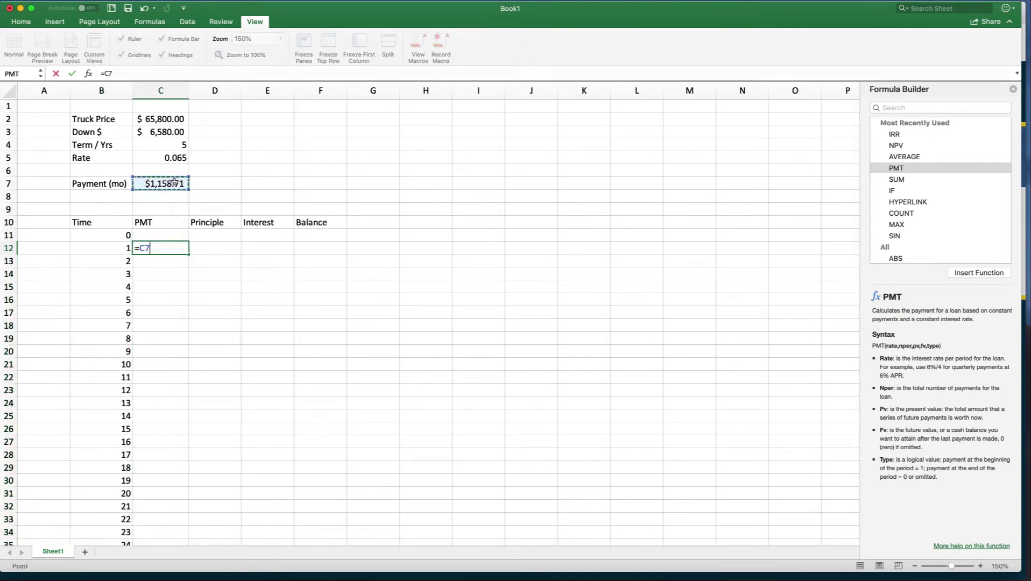
key("Return")
scroll(184, 251, "down", 1)
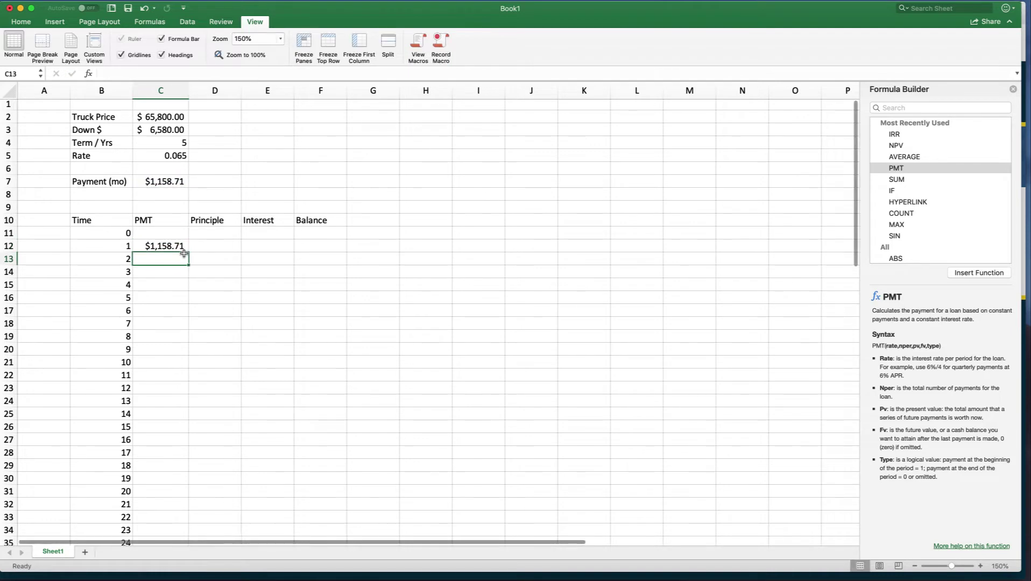
type("=")
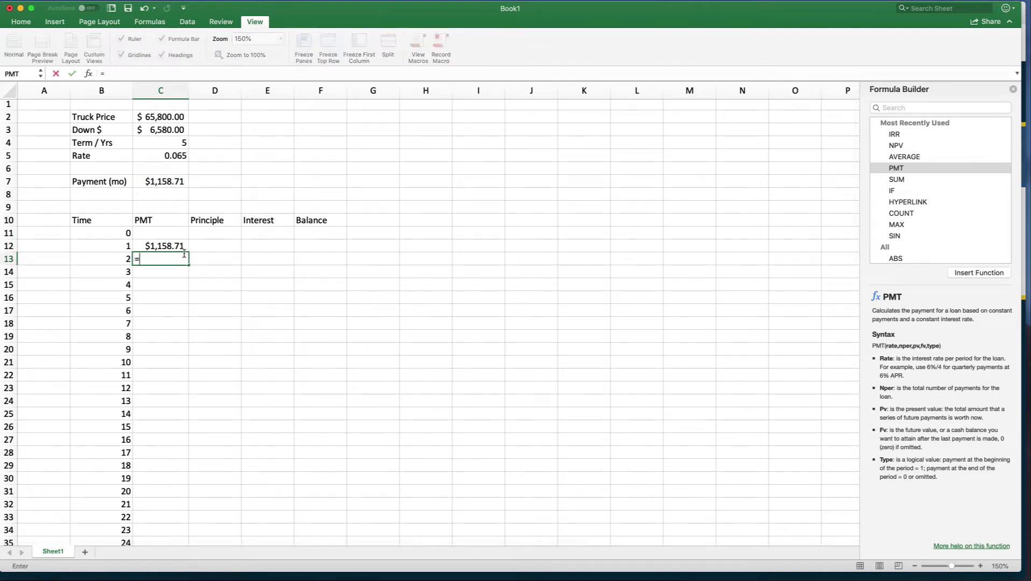
left_click(184, 251)
key("Return")
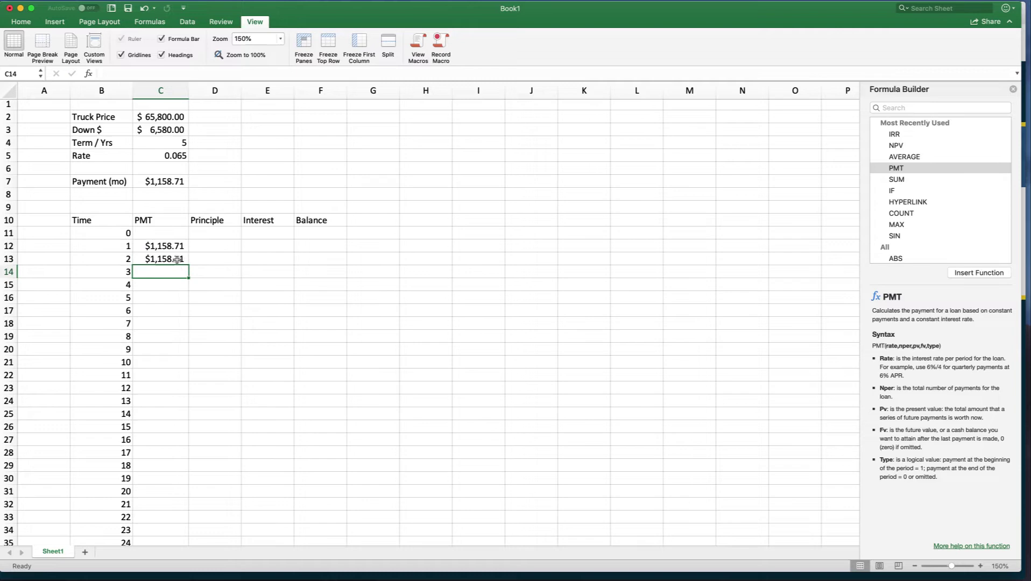
left_click(183, 260)
left_click_drag(190, 264, 184, 529)
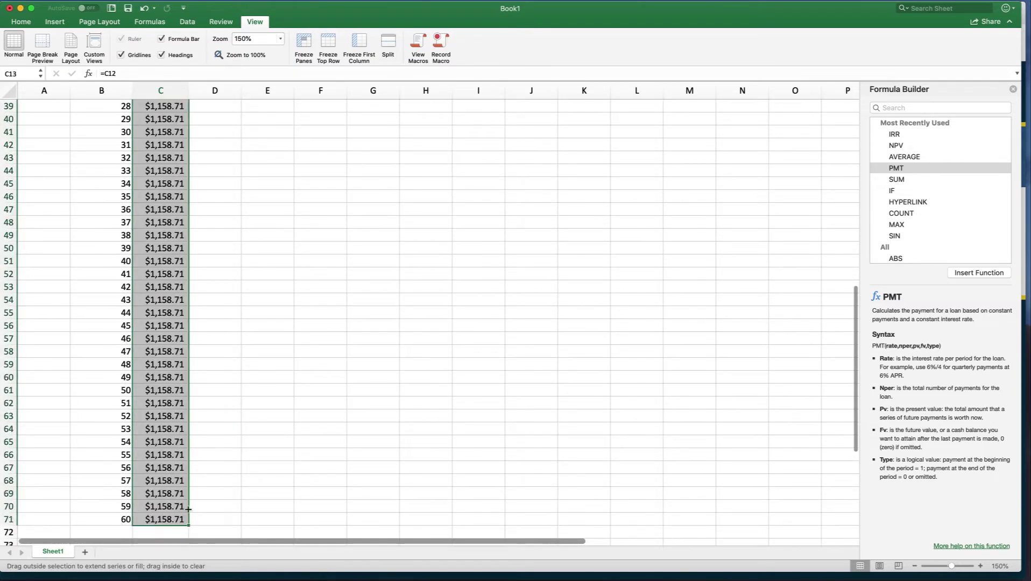
- Enter 0 as the period 0 payment in C11
scroll(221, 405, "up", 15)
left_click(154, 237)
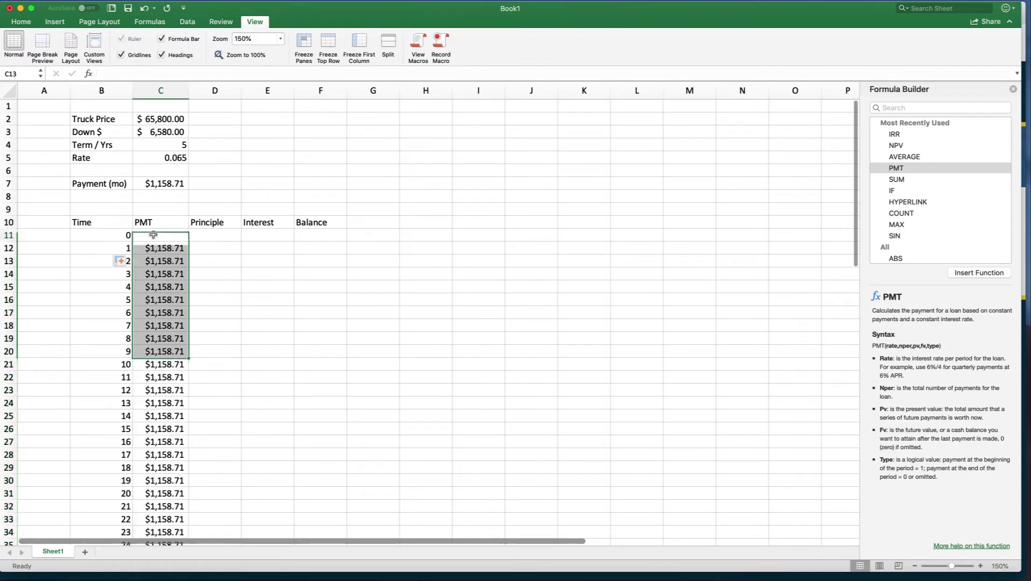
type("0")
key("Return")
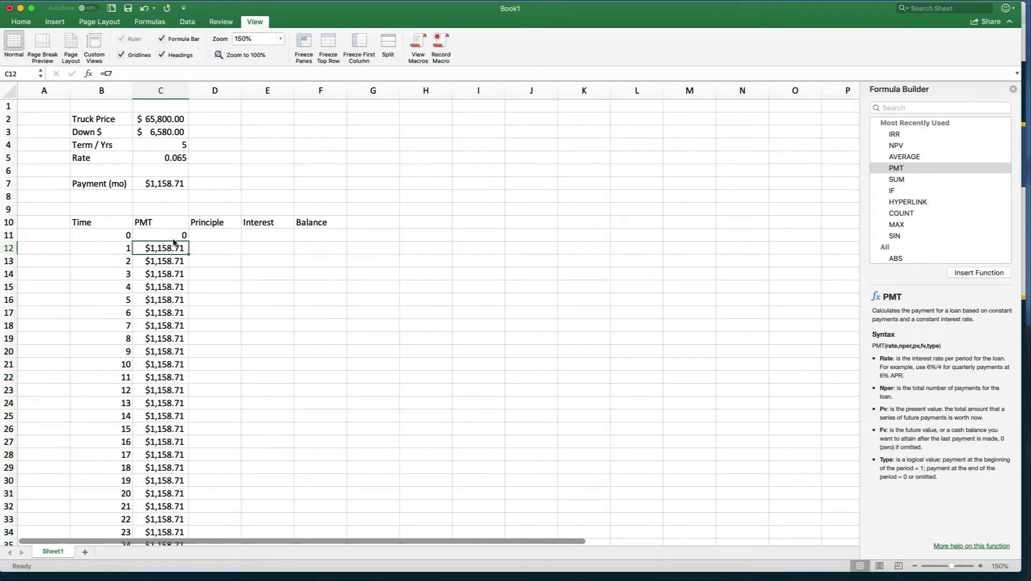
- Move along row 11 to the period 0 Balance cell F11
key("Right")
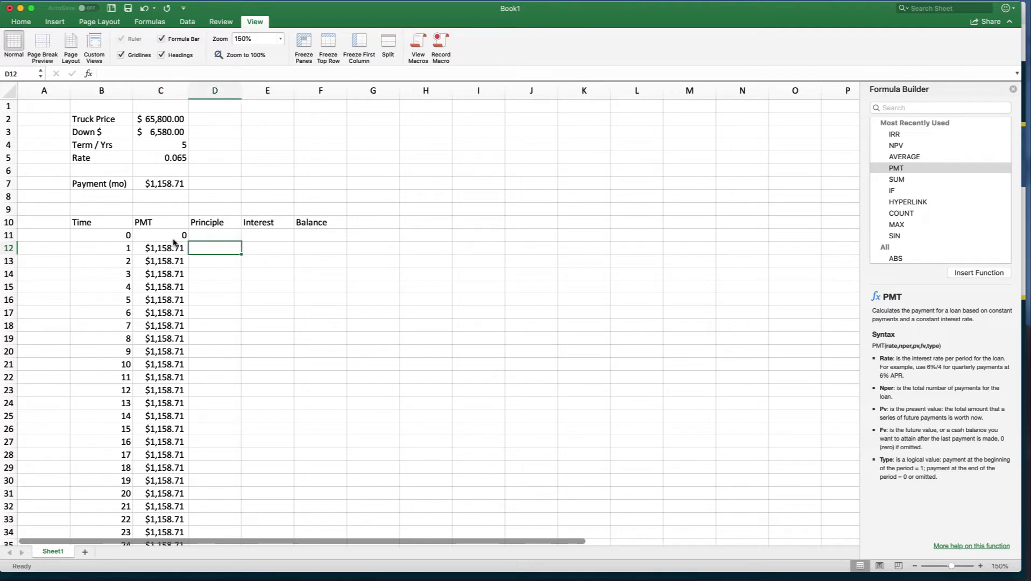
key("Right")
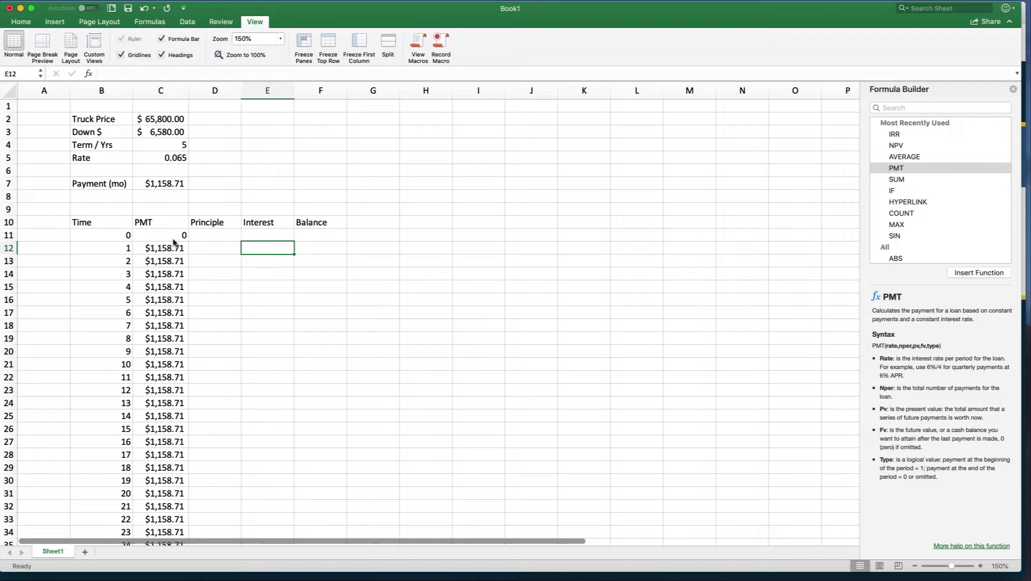
key("Left")
key("Up")
key("Left")
key("Left")
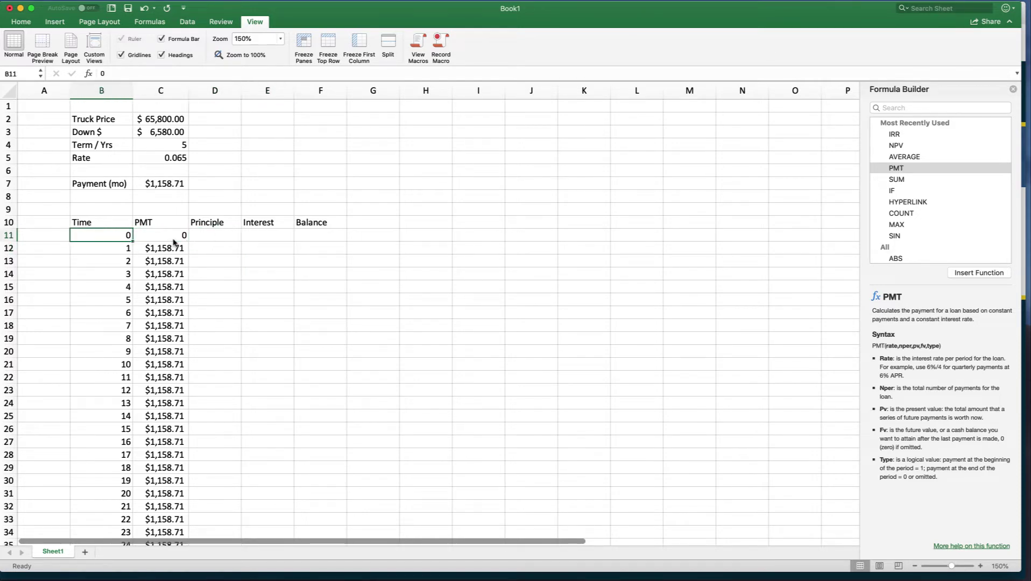
key("Right")
key("Right")
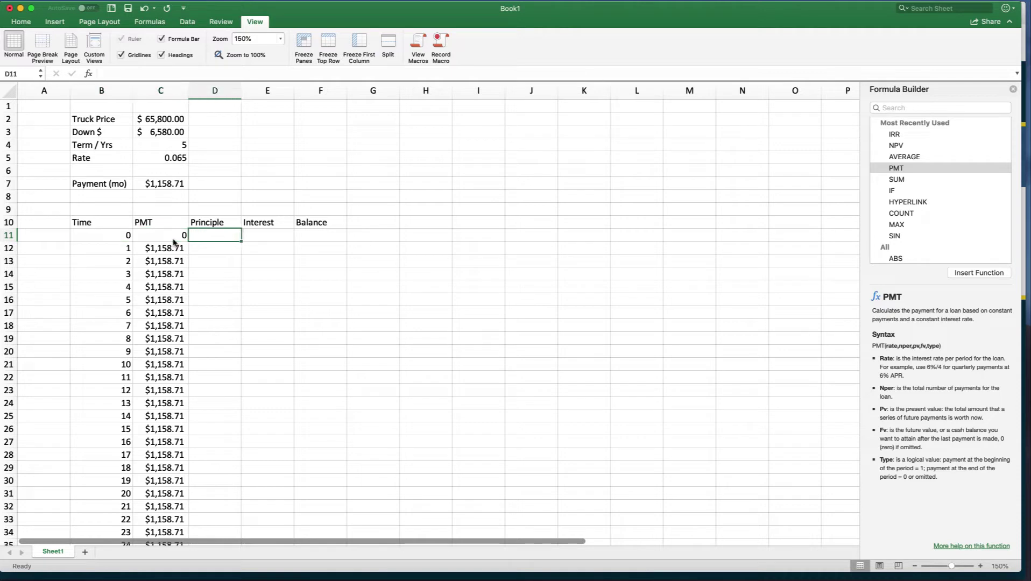
key("Right")
key("Right")
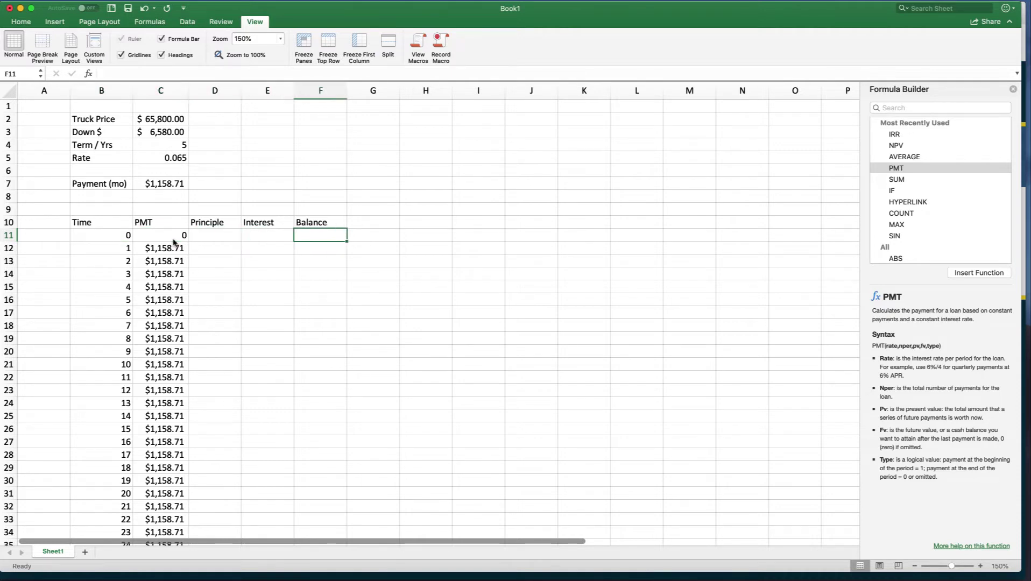
- Enter =(C2-C3) in F11, giving a $59,220.00 starting balance
type("=")
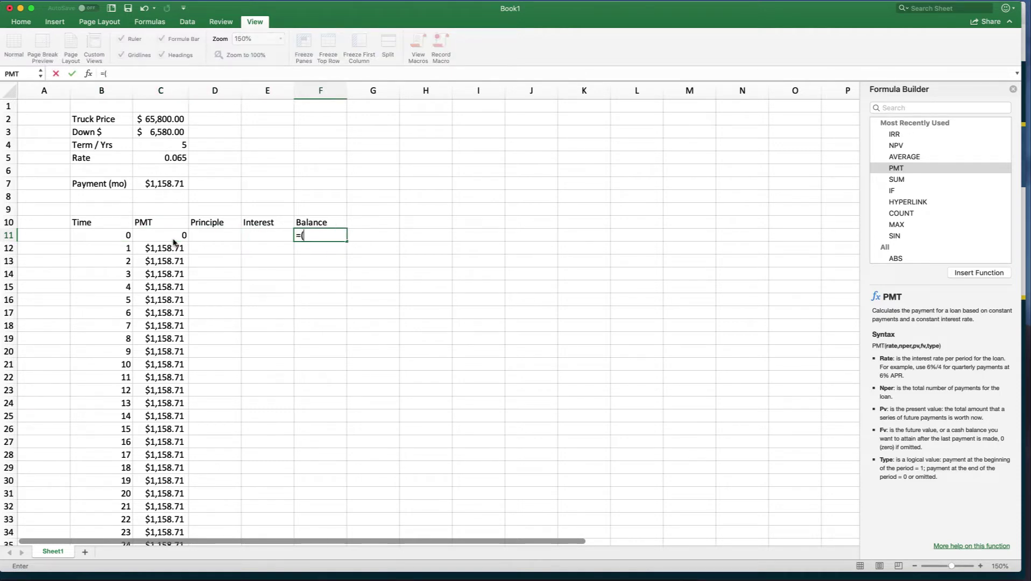
type("(")
left_click(157, 118)
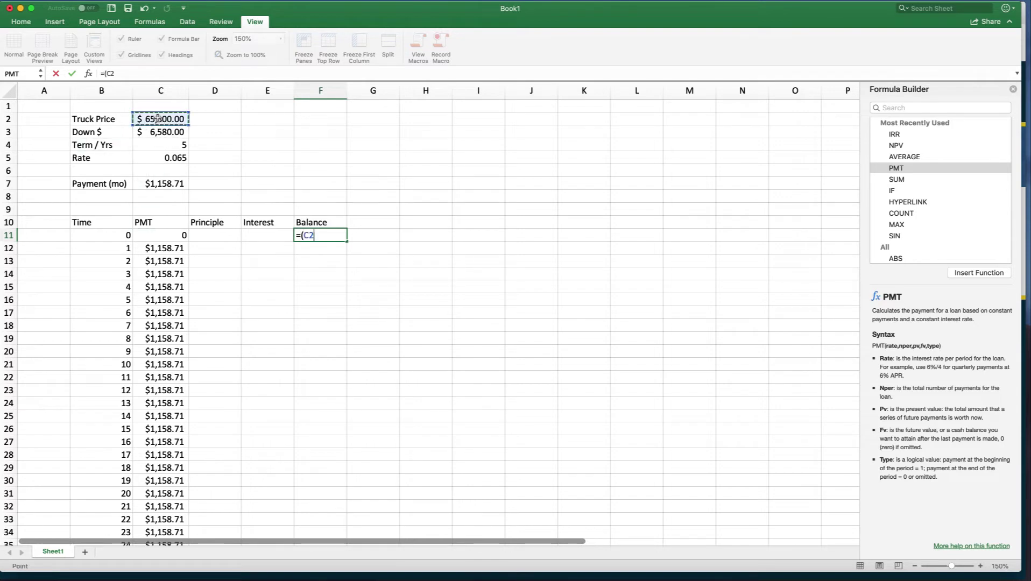
type("-")
left_click(160, 131)
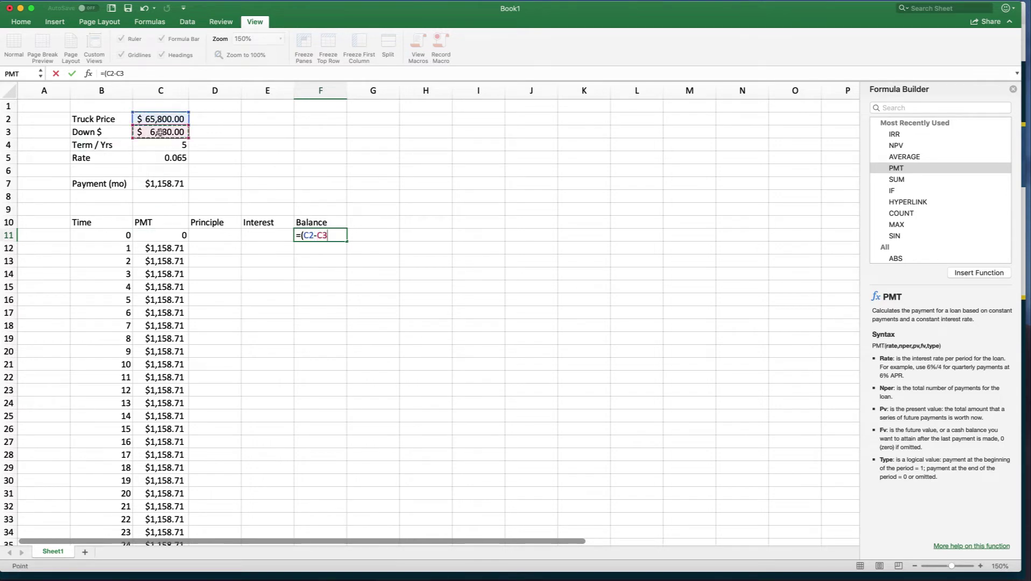
type(")")
key("Return")
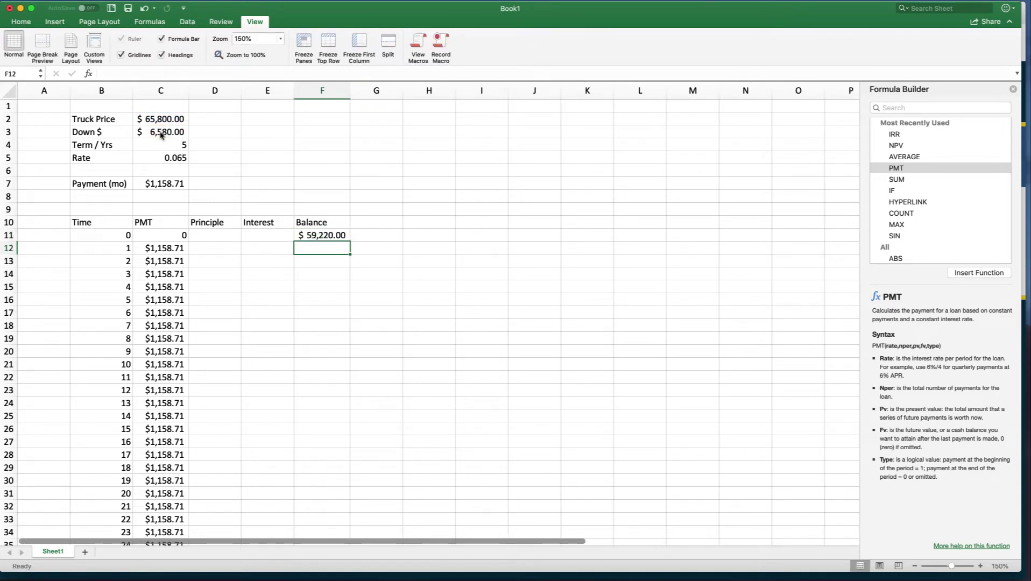
- Check the opening balance and select the period 1 Interest cell E12
key("Up")
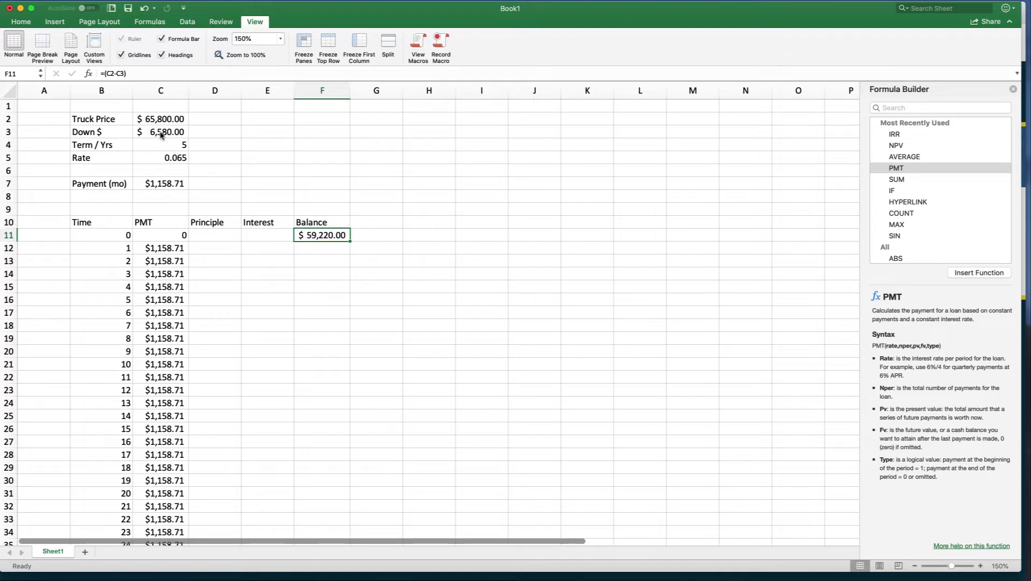
key("Down")
key("Left")
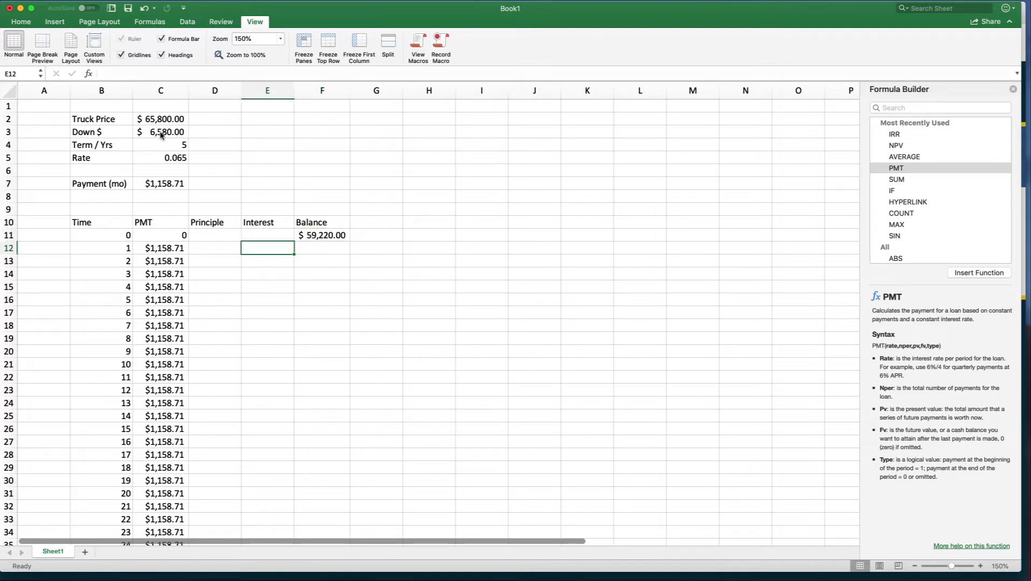
key("Left")
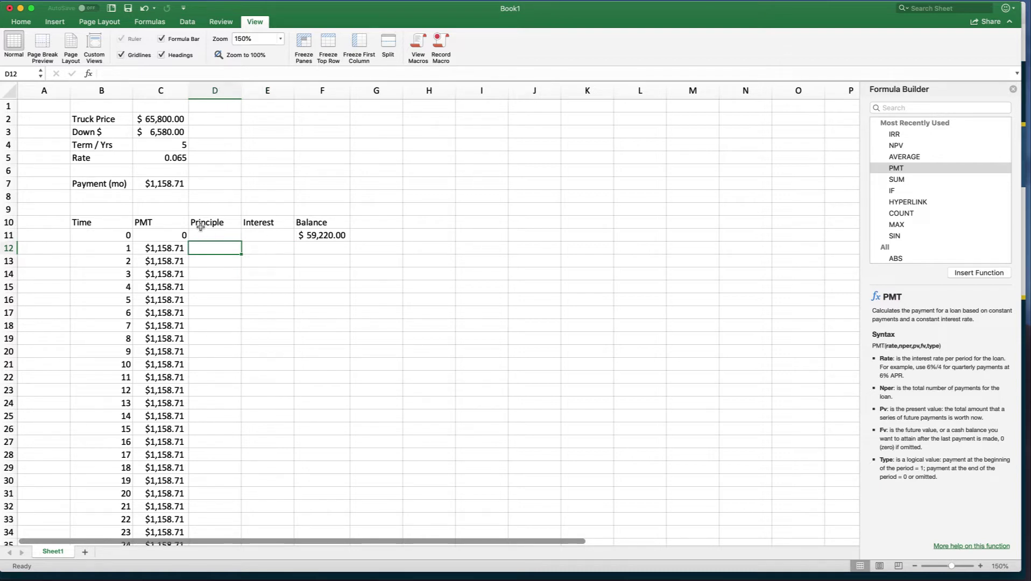
left_click_drag(202, 222, 211, 261)
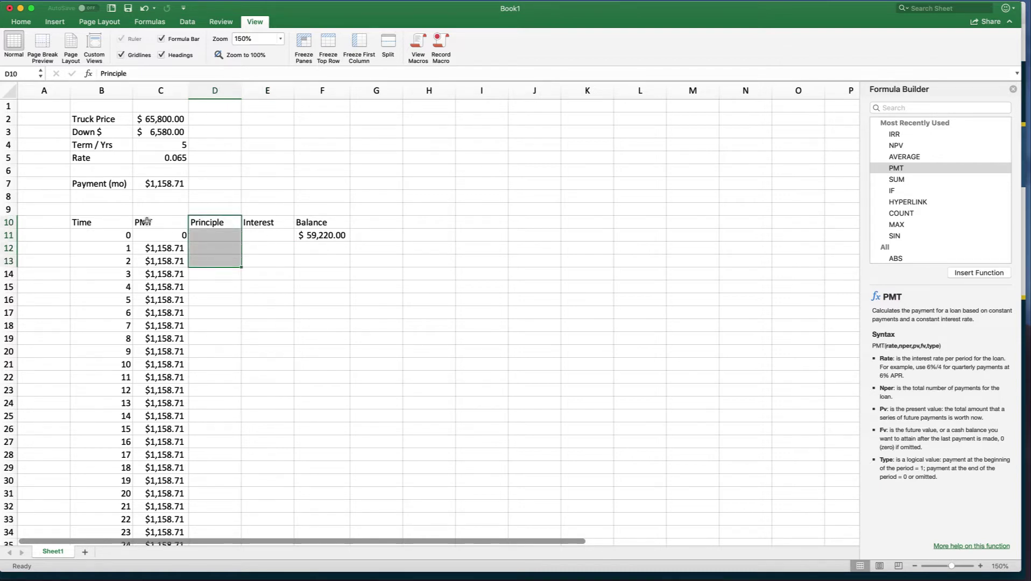
left_click(249, 220)
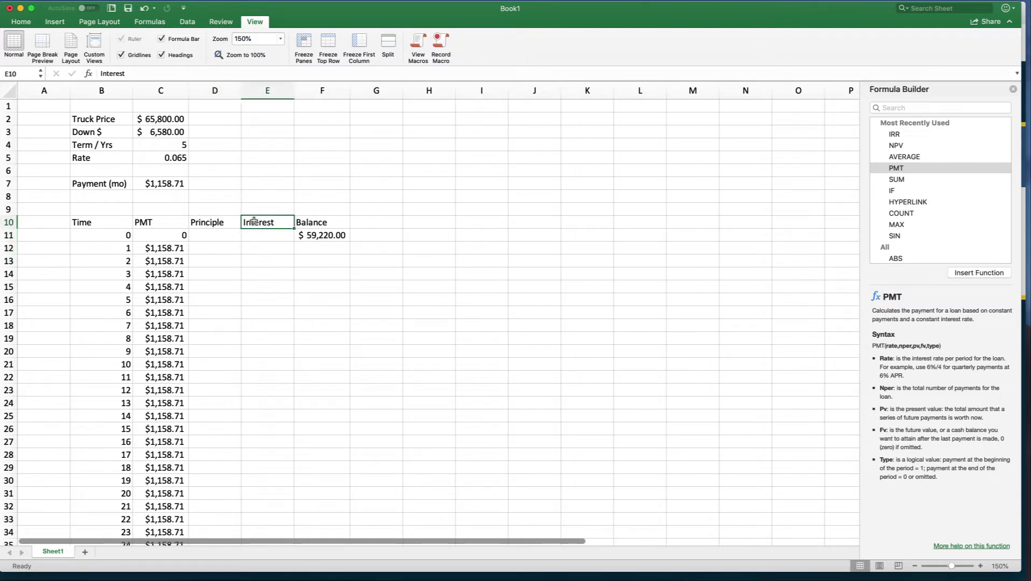
left_click(269, 248)
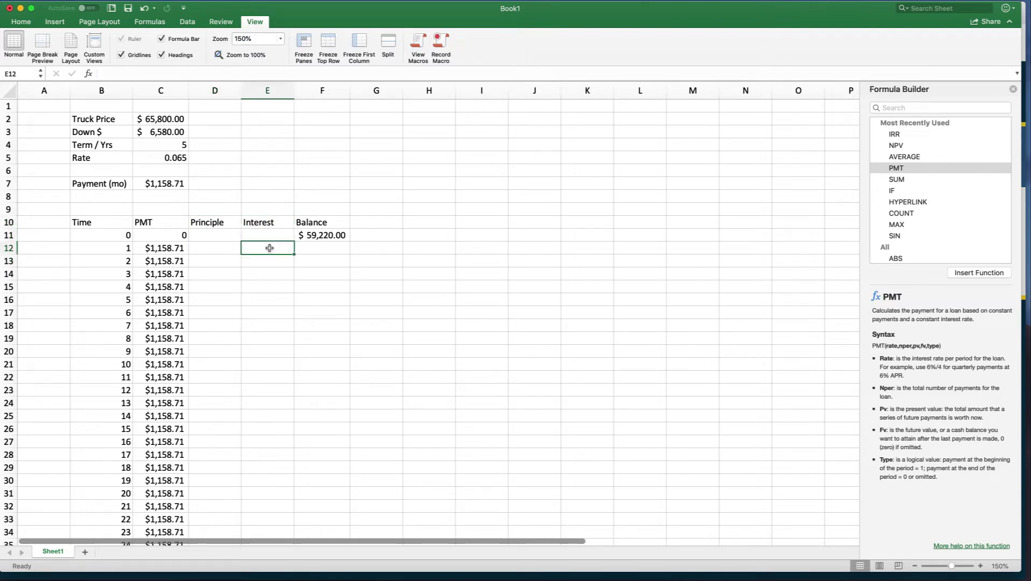
- Enter =(C5/12)*F11 in E12, giving $320.78 interest
type("=")
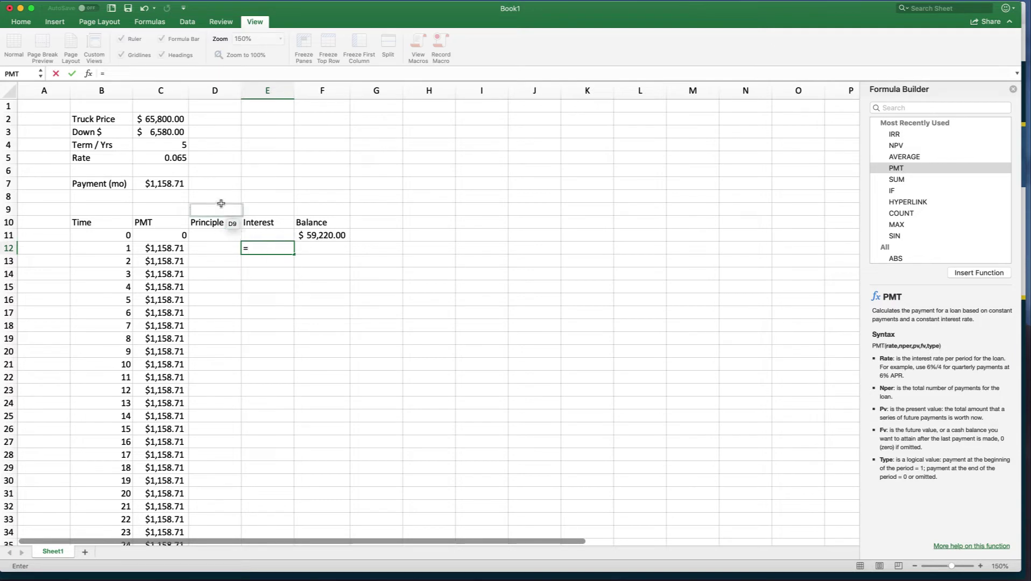
type("(")
left_click(176, 158)
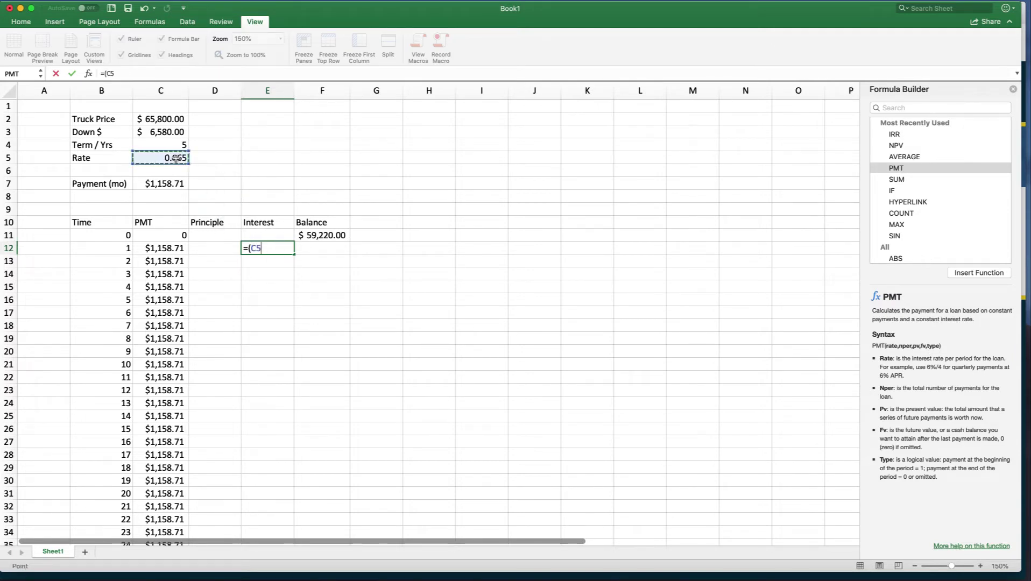
type("/12)*")
left_click(315, 236)
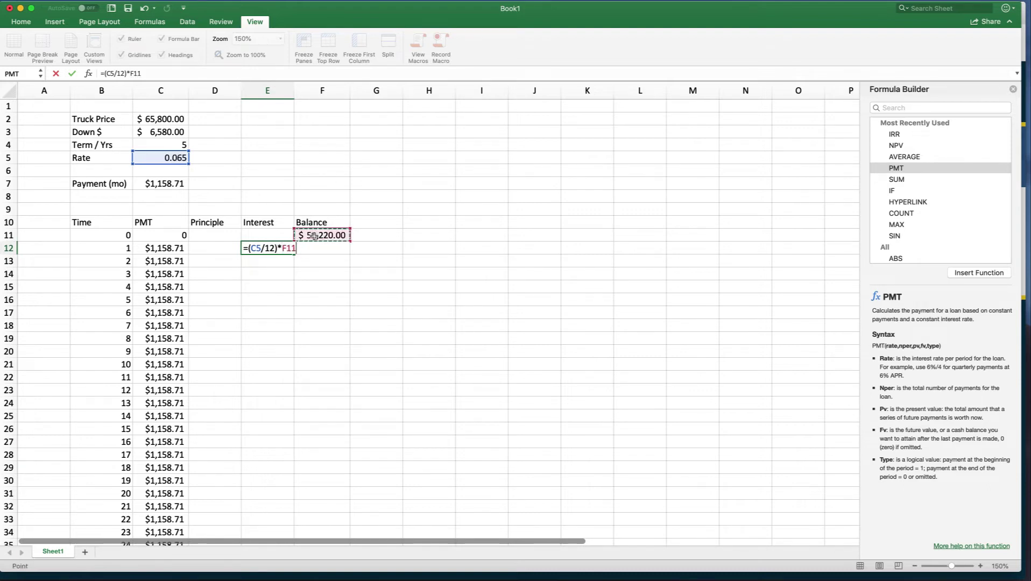
key("Return")
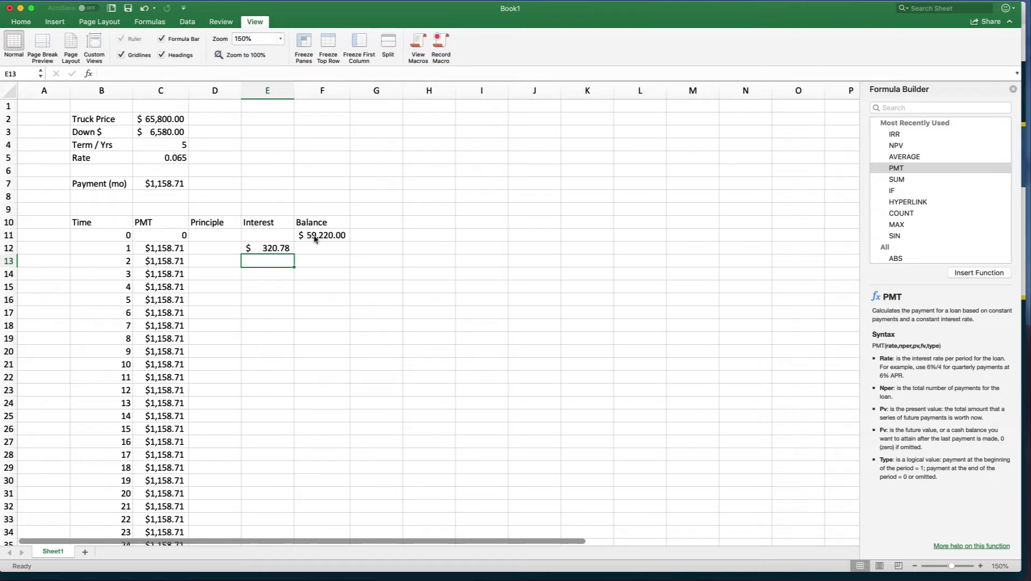
- Enter =C12-E12 in D12, giving $837.93 principle for period 1
key("Up")
key("Left")
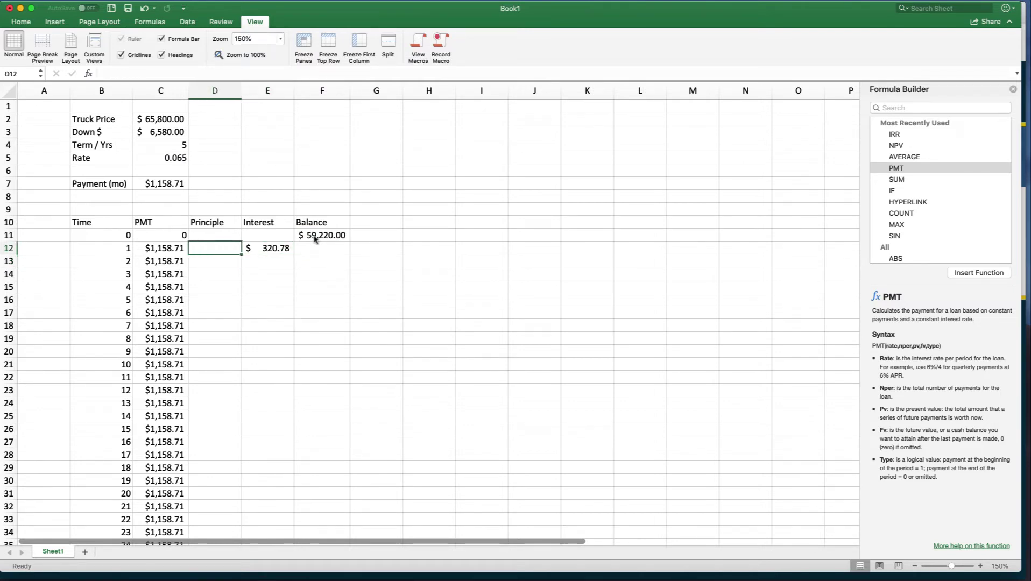
type("=")
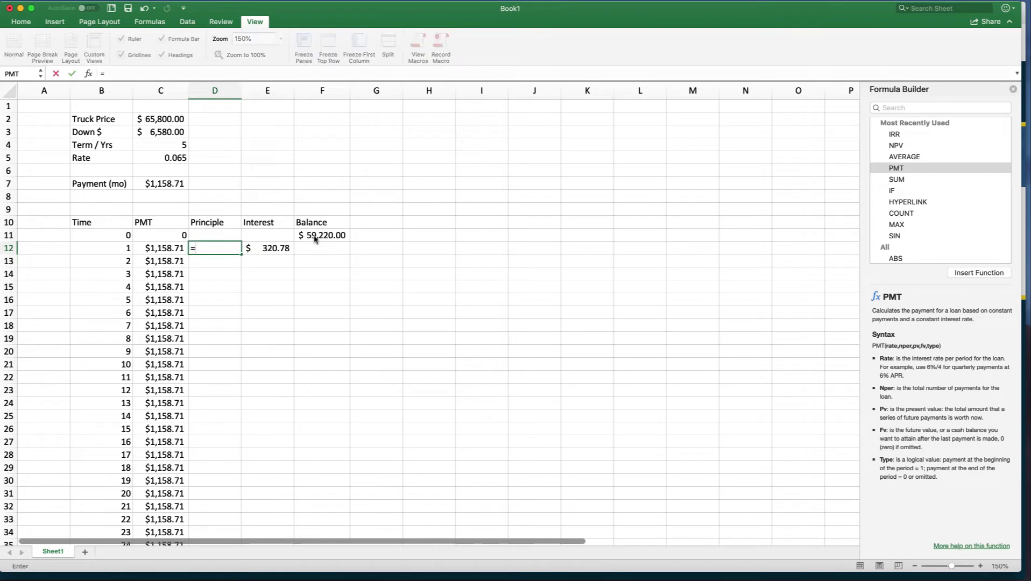
key("Left")
type("-")
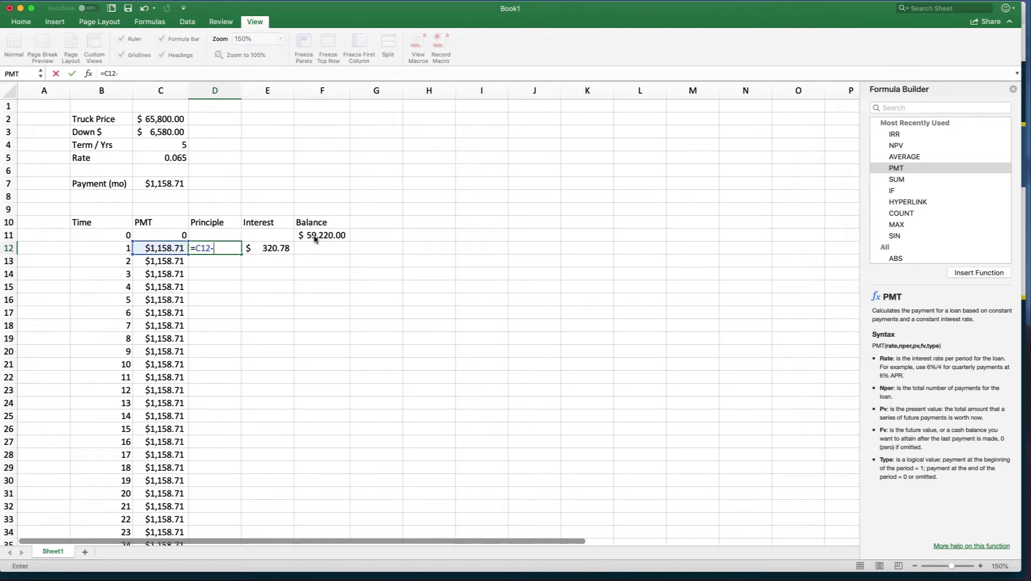
key("Right")
key("Return")
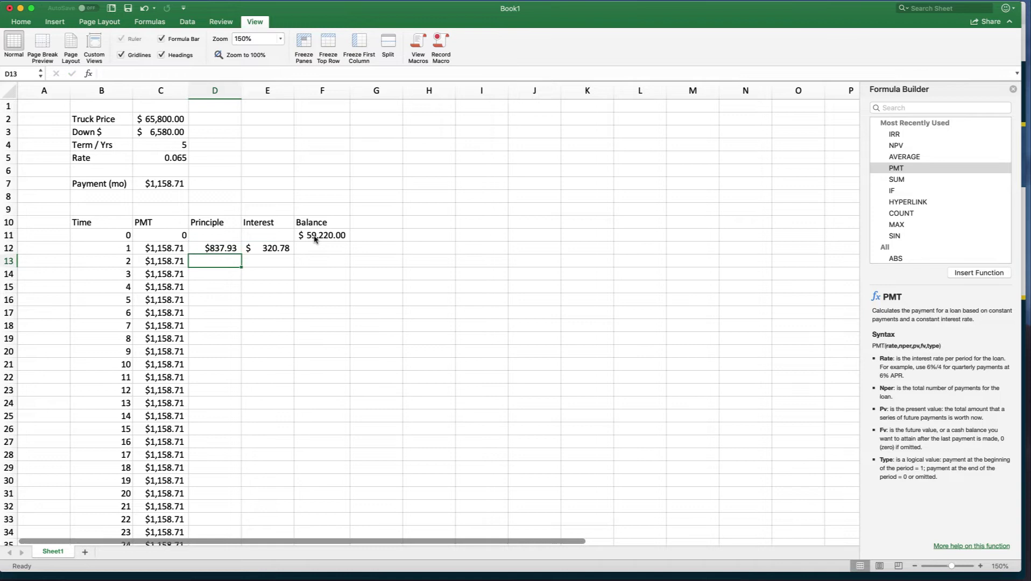
- Enter =F11-D12 in F12, leaving a $58,382.07 balance
key("Up")
key("Right")
key("Right")
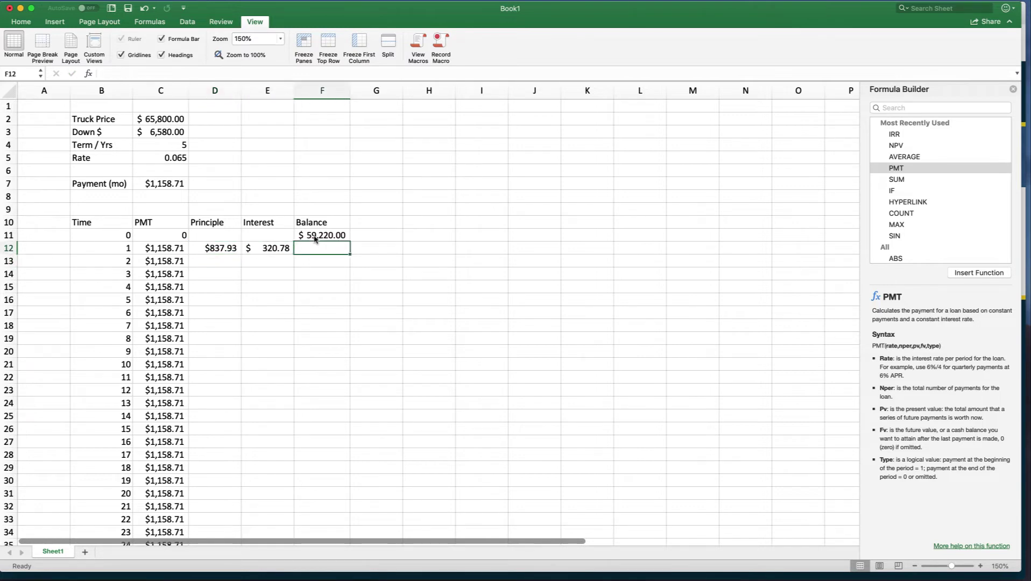
type("=")
key("Up")
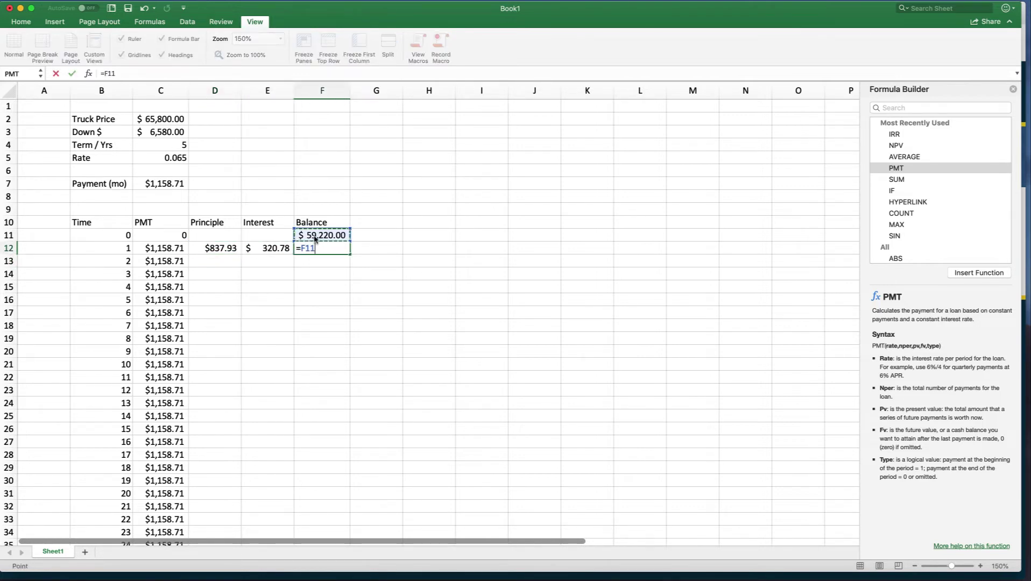
type("*")
type("-")
key("Left")
key("Left")
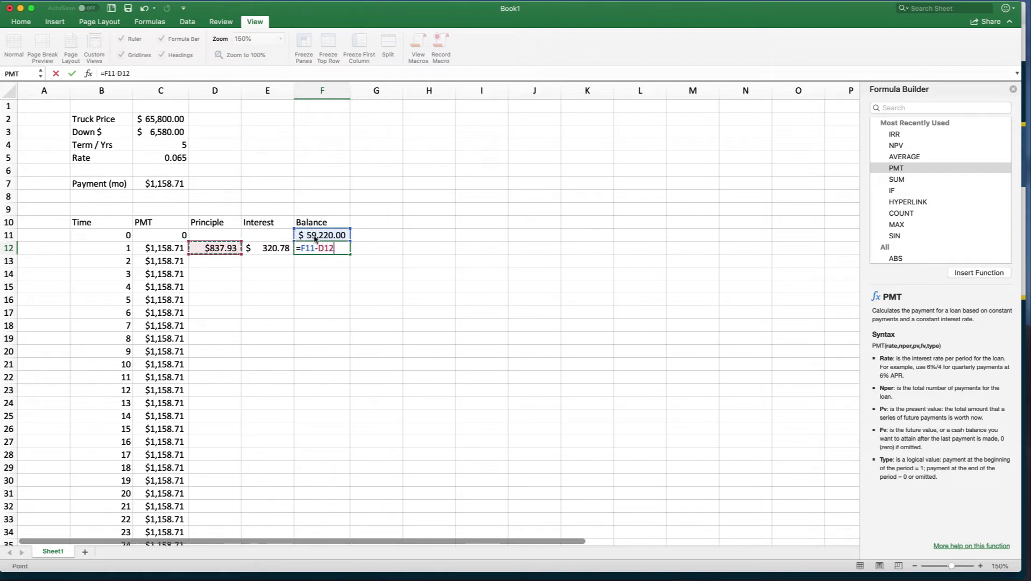
key("Return")
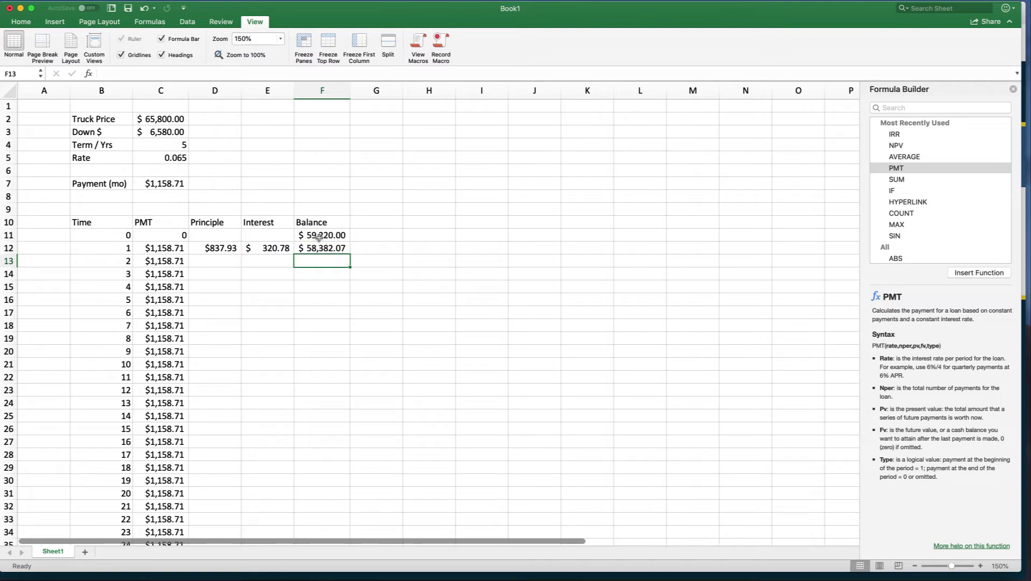
scroll(331, 255, "up", 1)
scroll(334, 262, "right", 1)
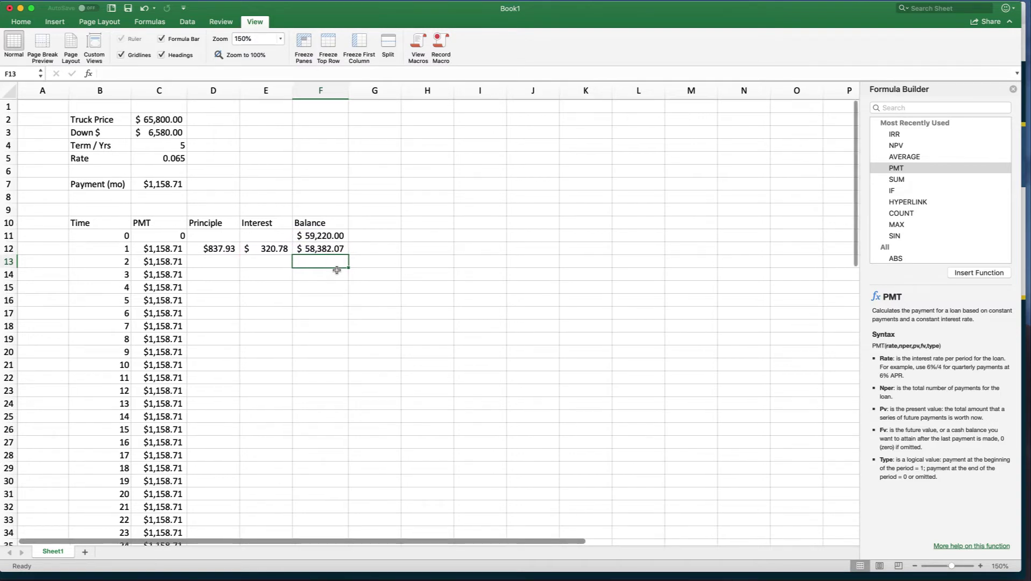
- Change the E12 interest formula to =(C$5/12)*F11
left_click_drag(215, 248, 297, 249)
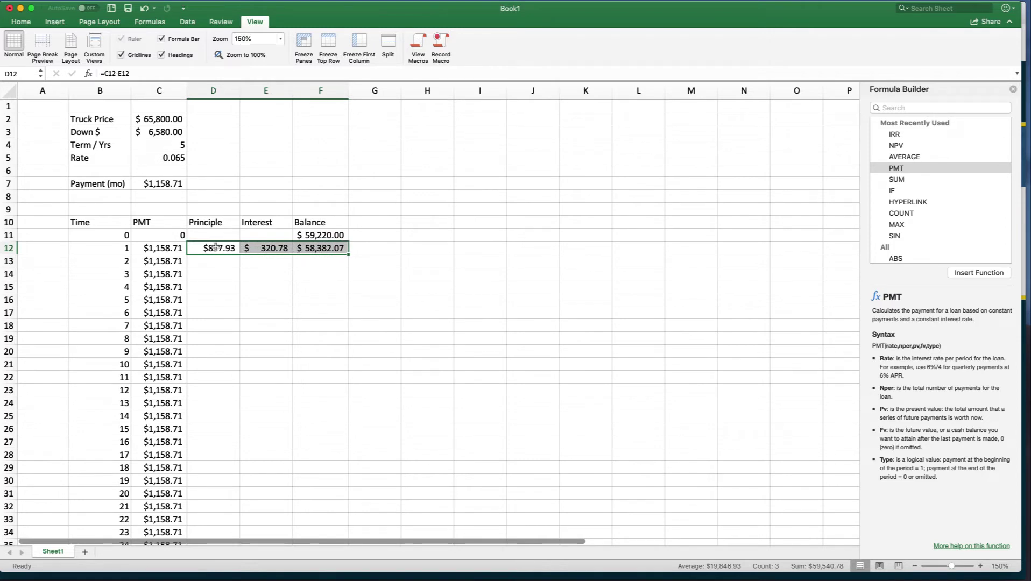
left_click(265, 249)
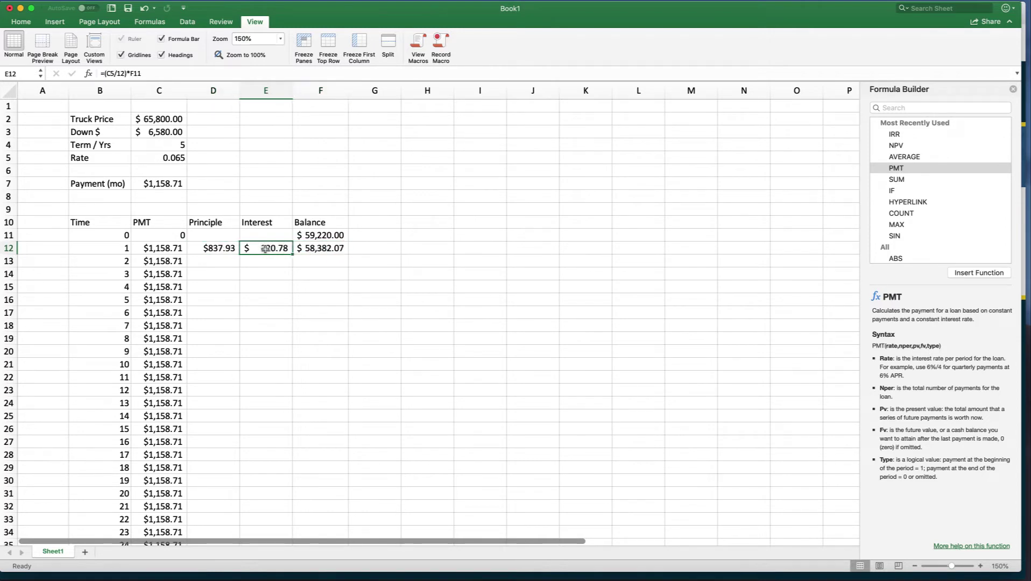
double_click(269, 248)
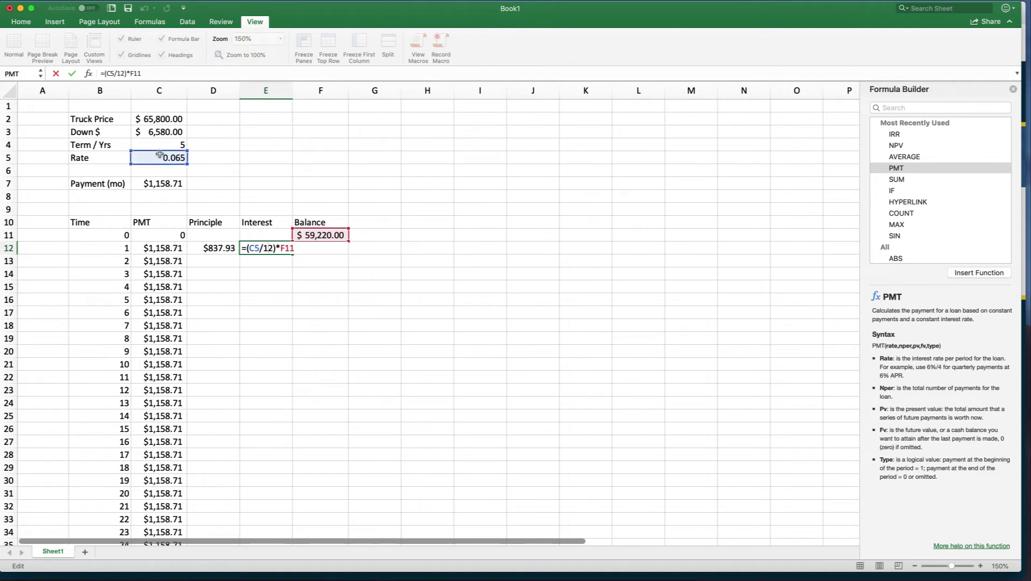
left_click(253, 248)
type("4")
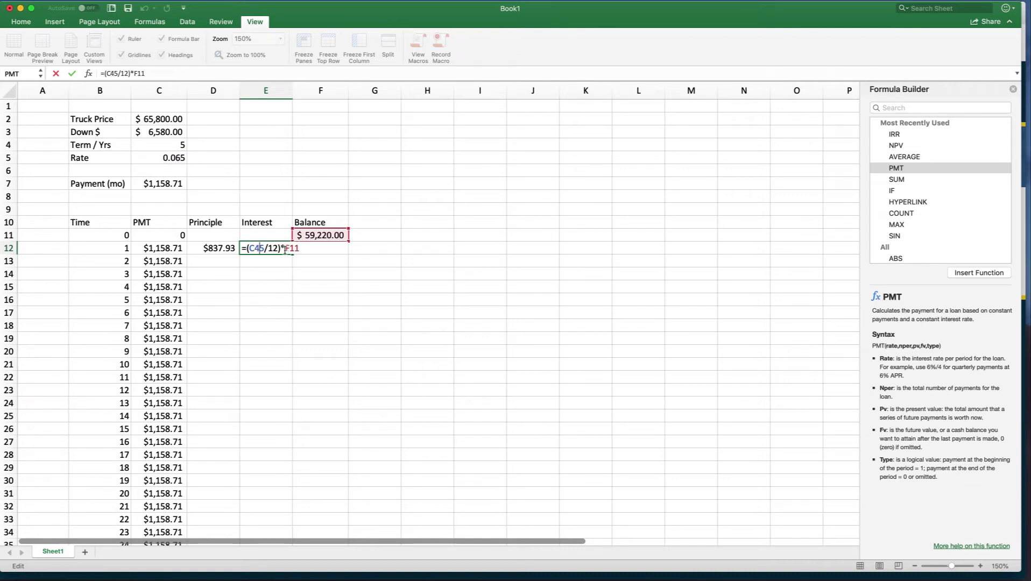
key("BackSpace")
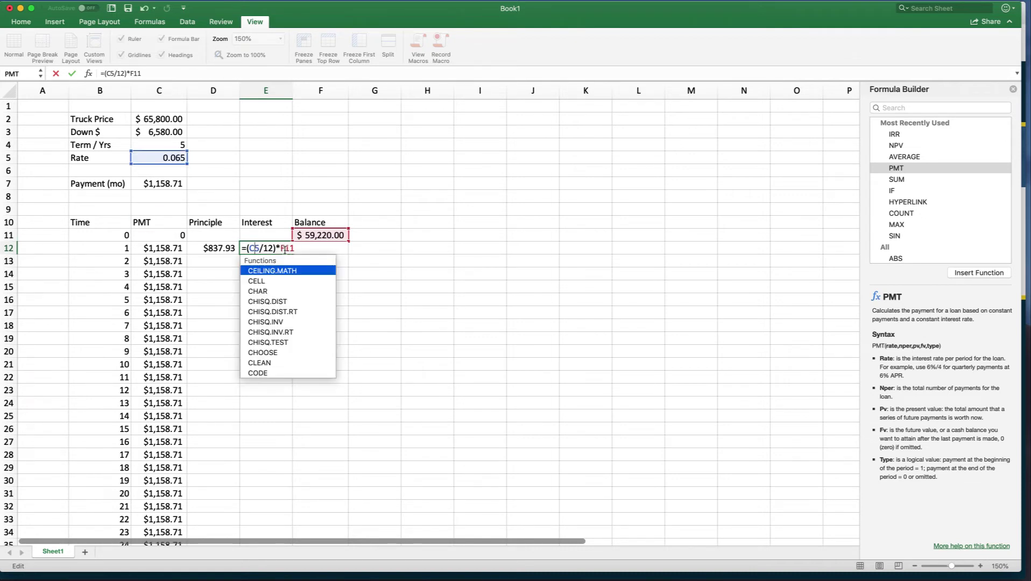
type("$")
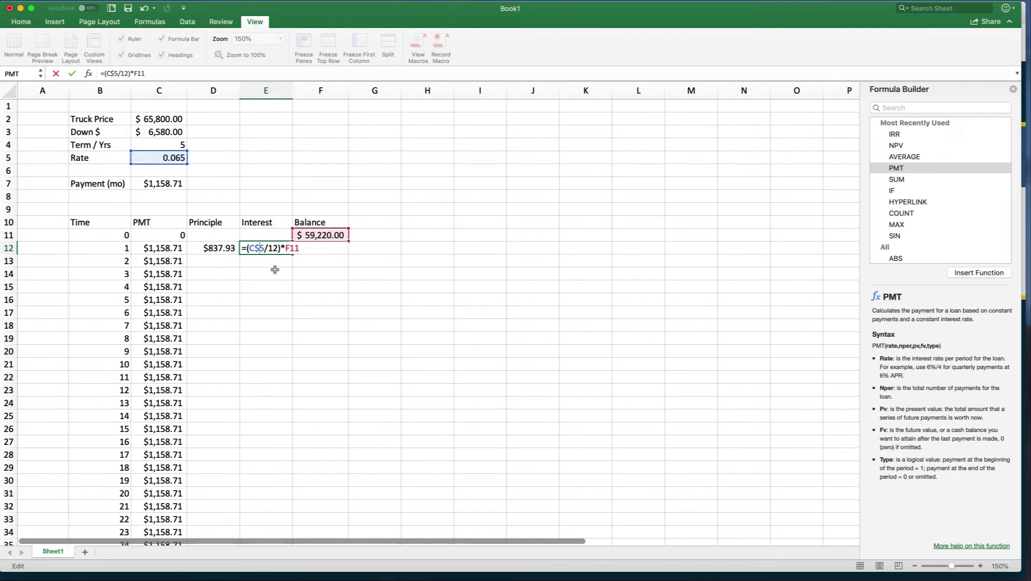
key("Return")
- Verify the D12 principle and F12 balance formulas are unchanged
double_click(211, 248)
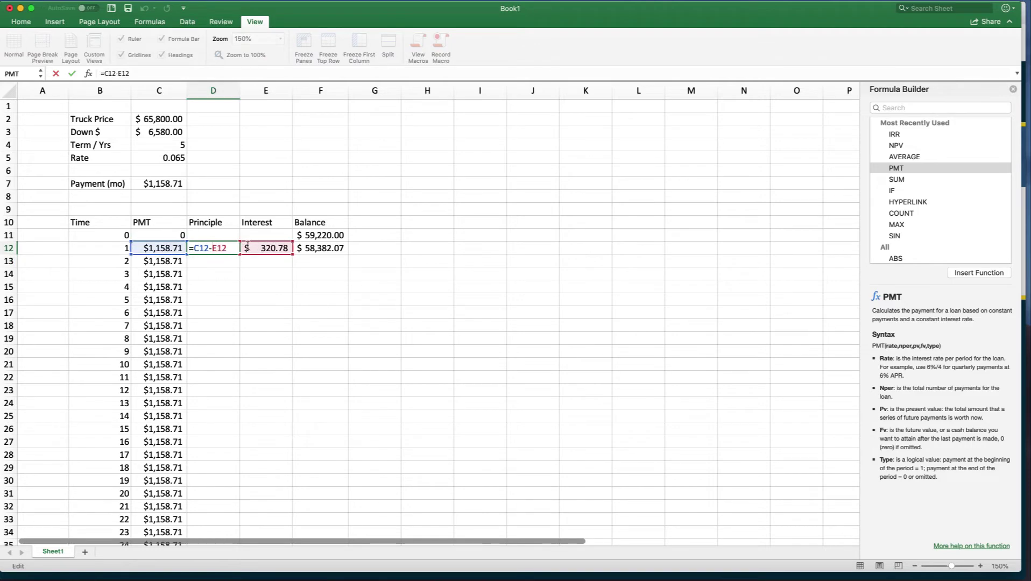
key("Return")
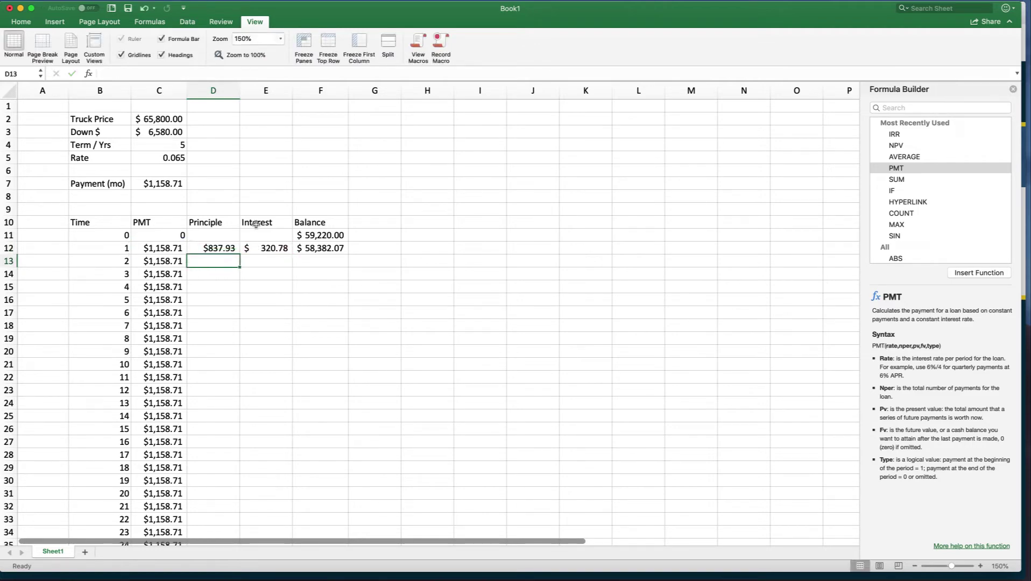
double_click(318, 247)
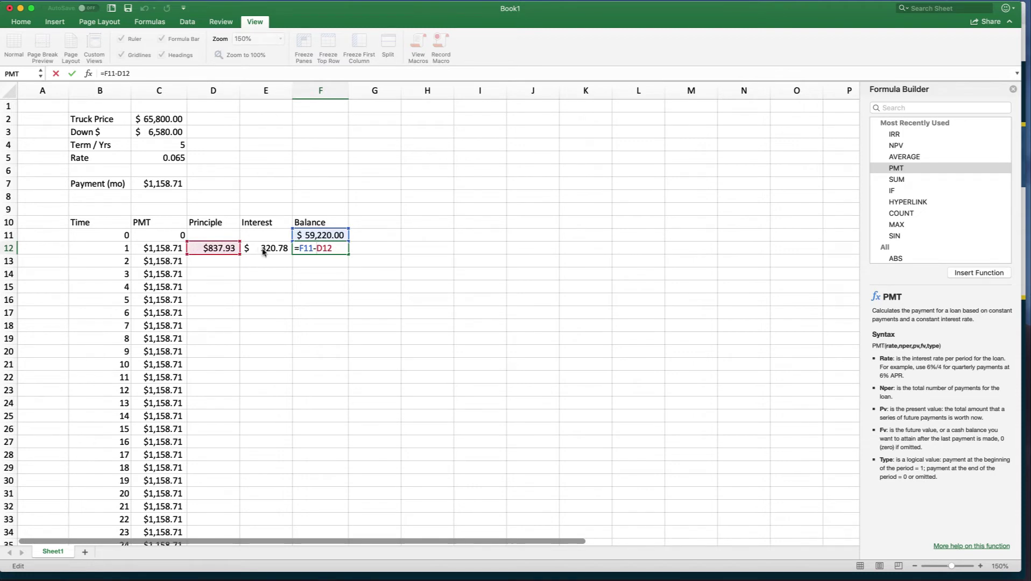
- Fill the D12:F12 Principle, Interest and Balance formulas down to row 71 and verify F71 shows =F70-D71
key("Return")
left_click_drag(232, 248, 385, 529)
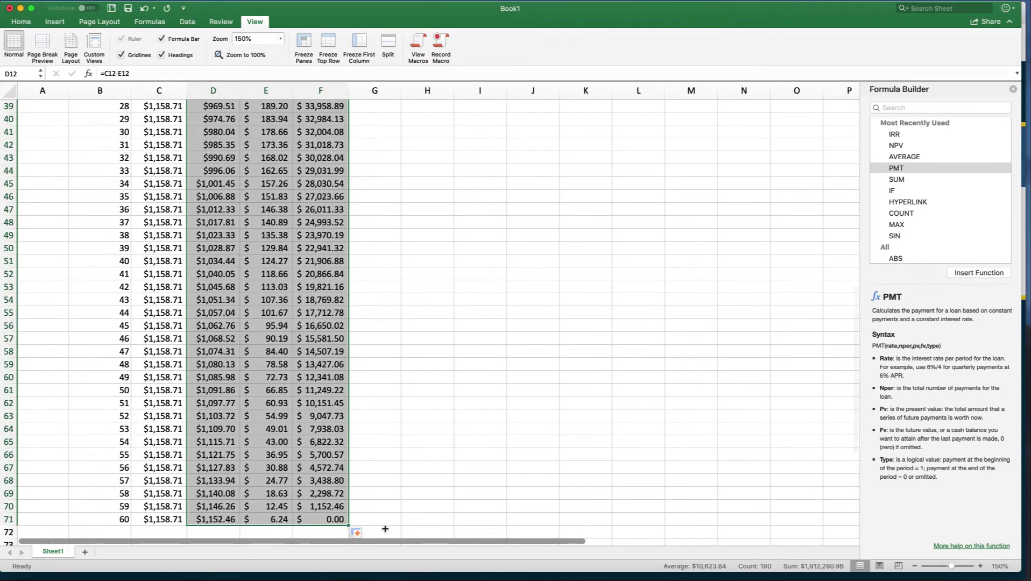
left_click(321, 523)
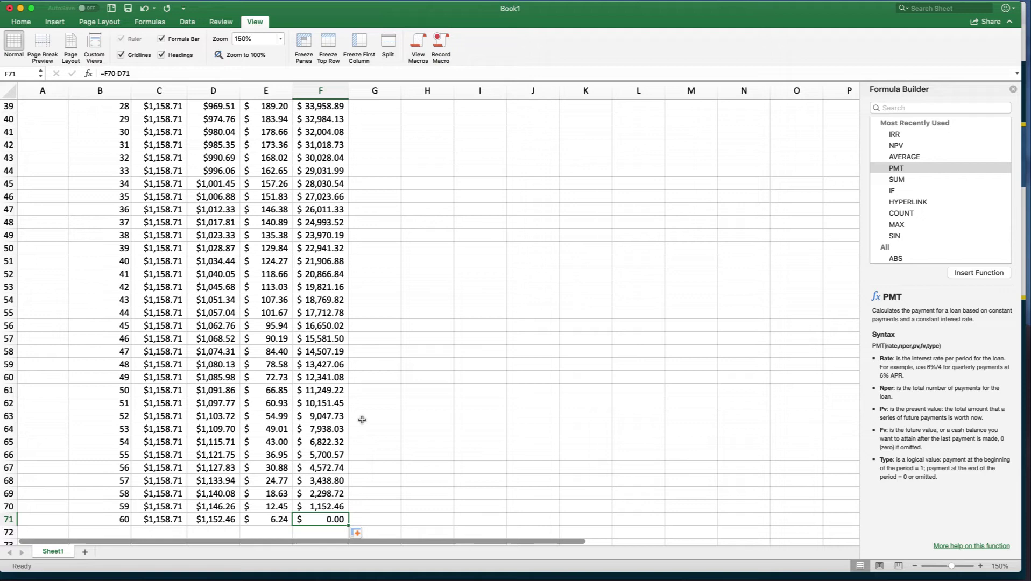
scroll(362, 420, "up", 10)
- Check the copied Interest formula in E12 and the early Interest and Balance values
scroll(362, 420, "up", 2)
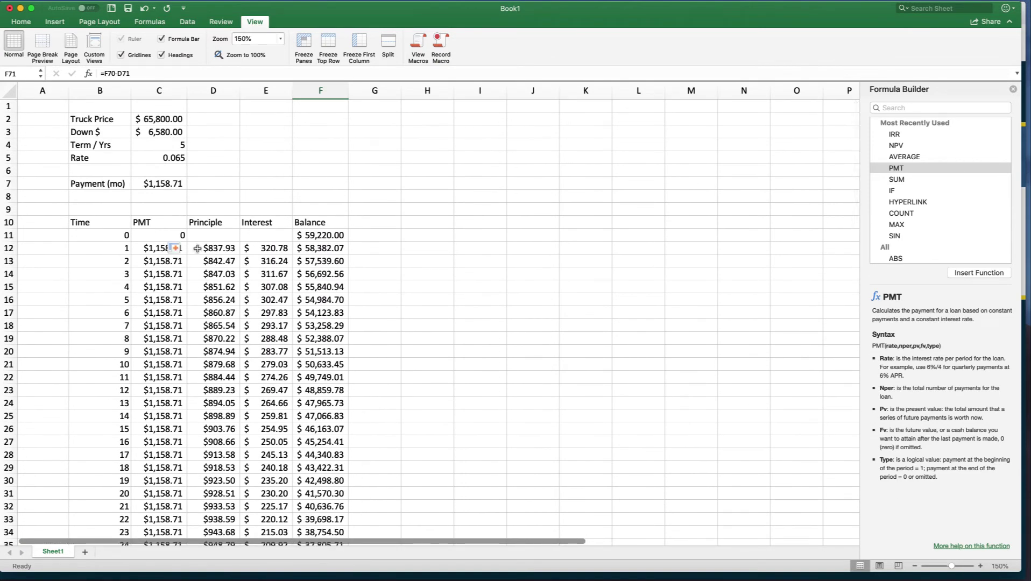
left_click(264, 249)
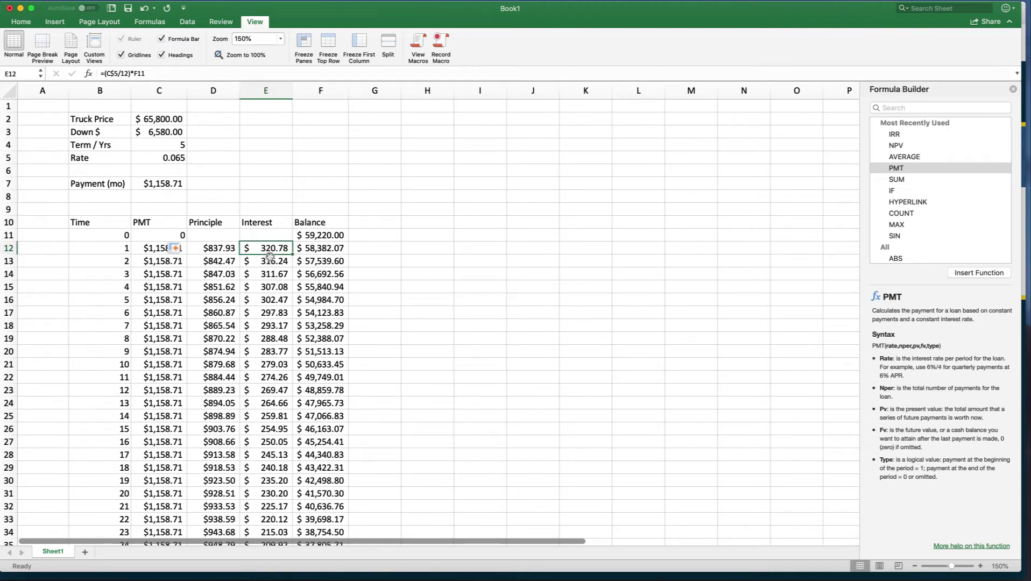
left_click_drag(269, 249, 271, 370)
left_click(312, 261)
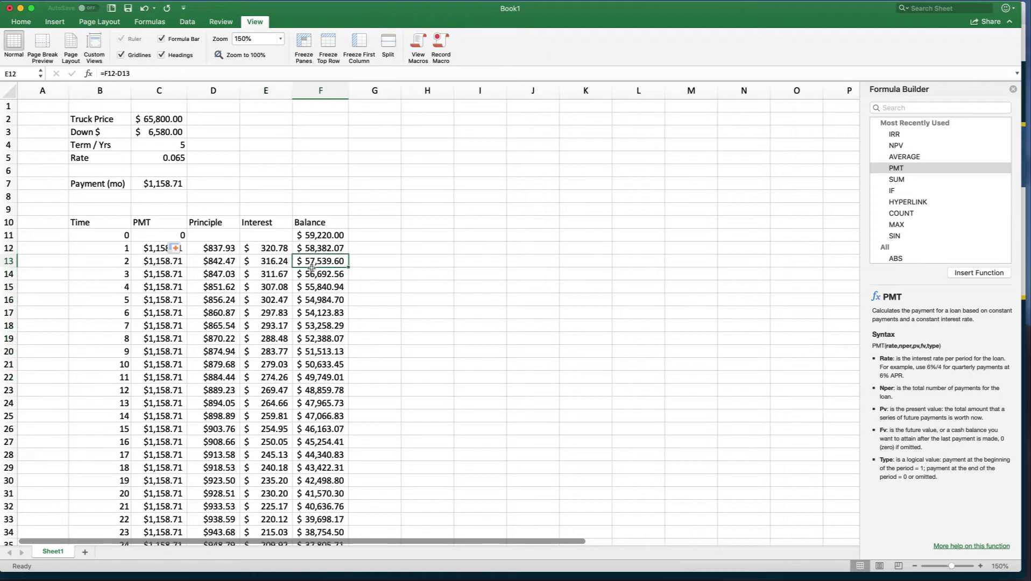
left_click_drag(312, 267, 319, 389)
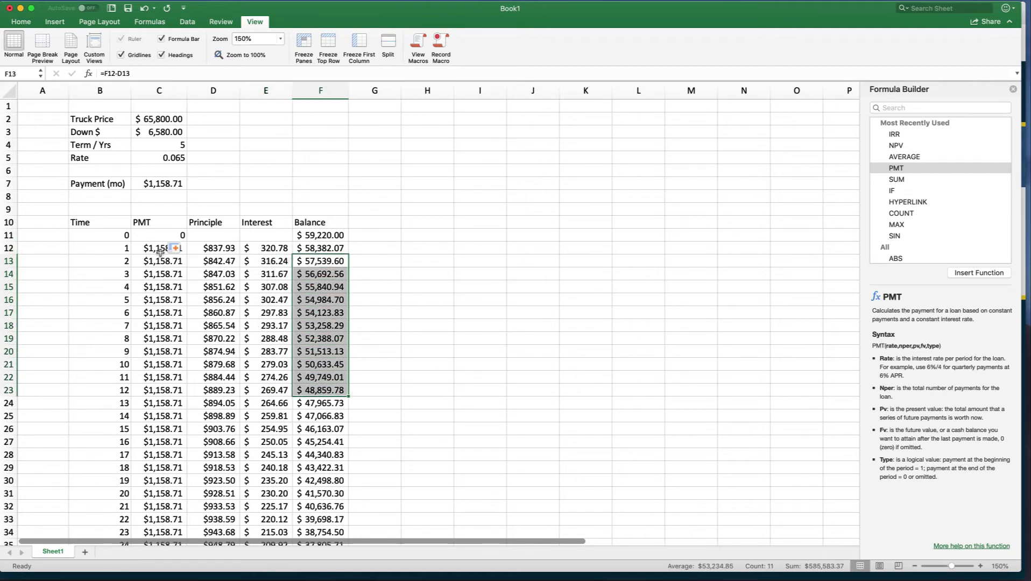
- Review the monthly payment amounts and the Principle formula in D12 down column D
left_click_drag(160, 251, 172, 314)
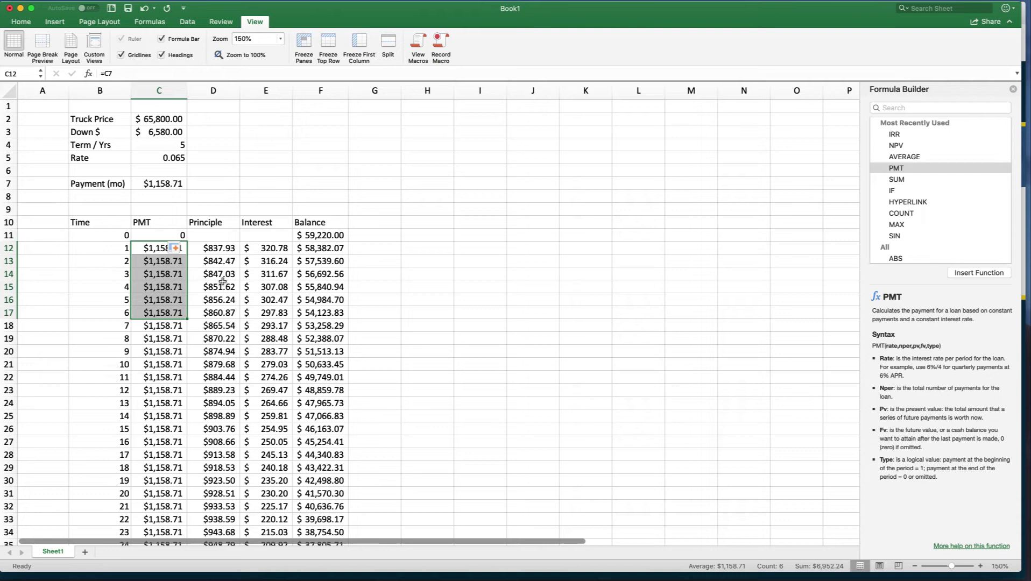
left_click(222, 248)
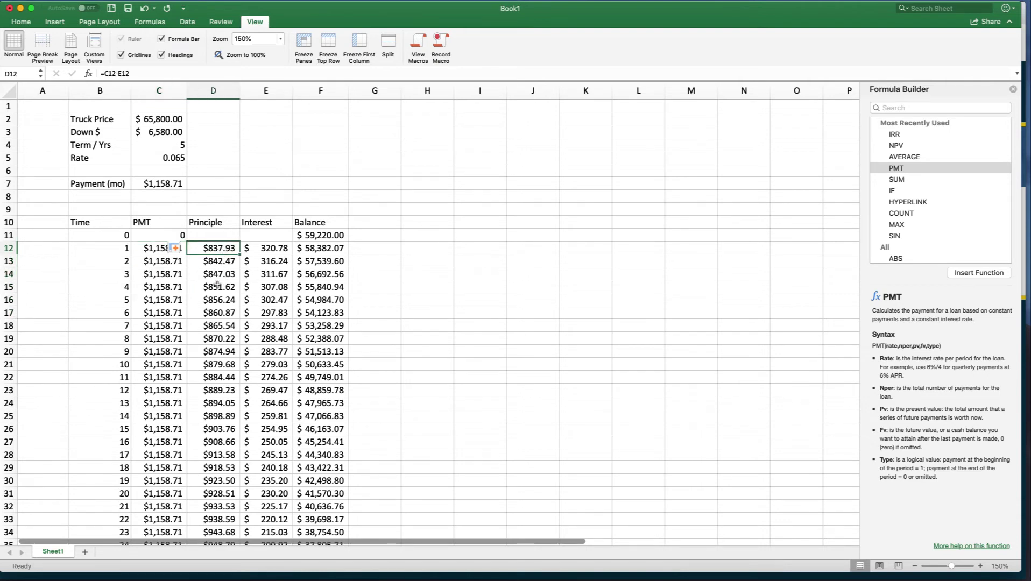
scroll(217, 288, "down", 1)
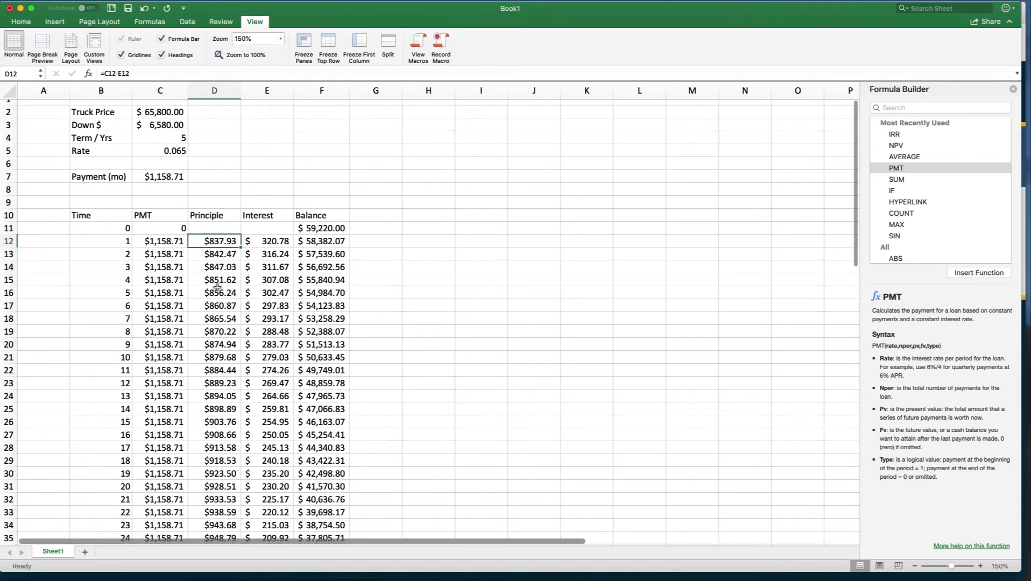
left_click_drag(213, 243, 228, 460)
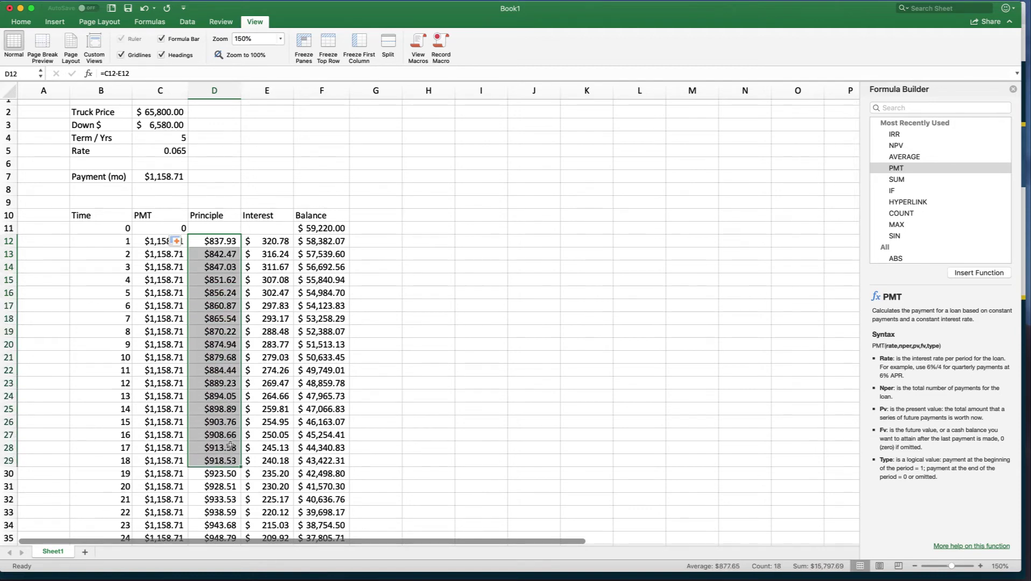
- Highlight the month 50 row of the schedule, then return to the Rate value at the top
scroll(230, 444, "down", 10)
scroll(230, 445, "down", 12)
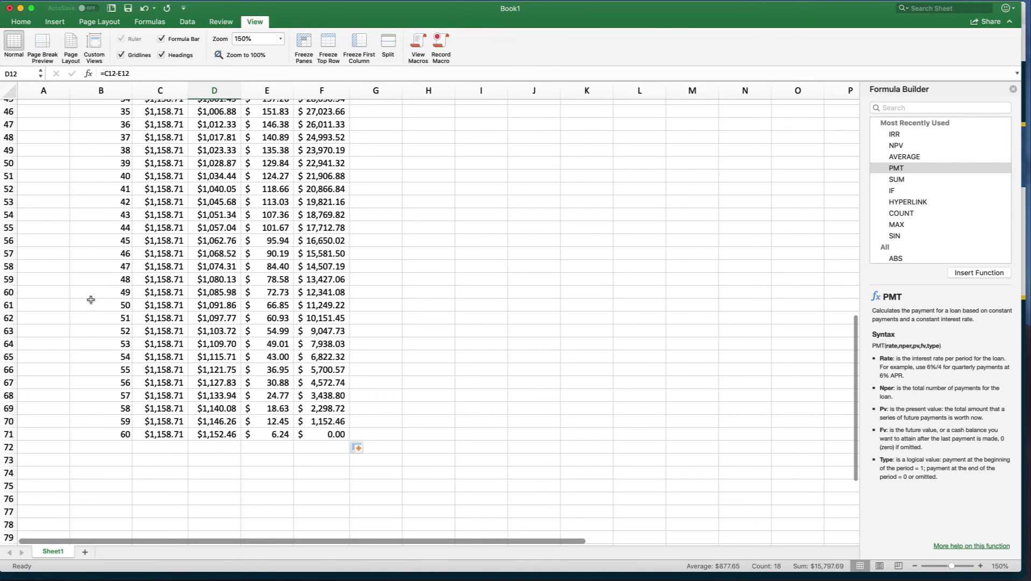
left_click(144, 305)
left_click_drag(110, 308, 352, 308)
scroll(351, 308, "right", 1)
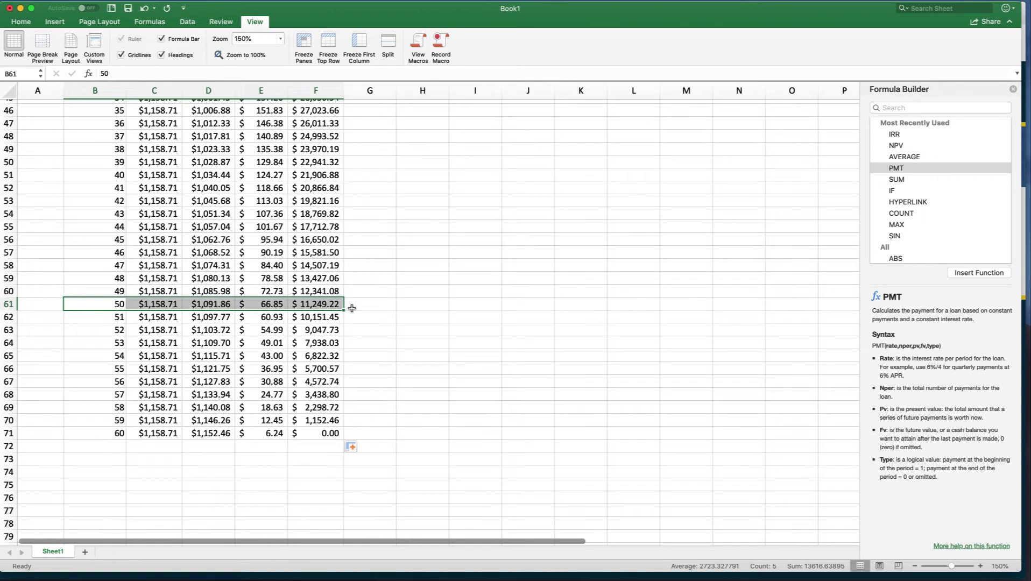
scroll(267, 305, "up", 10)
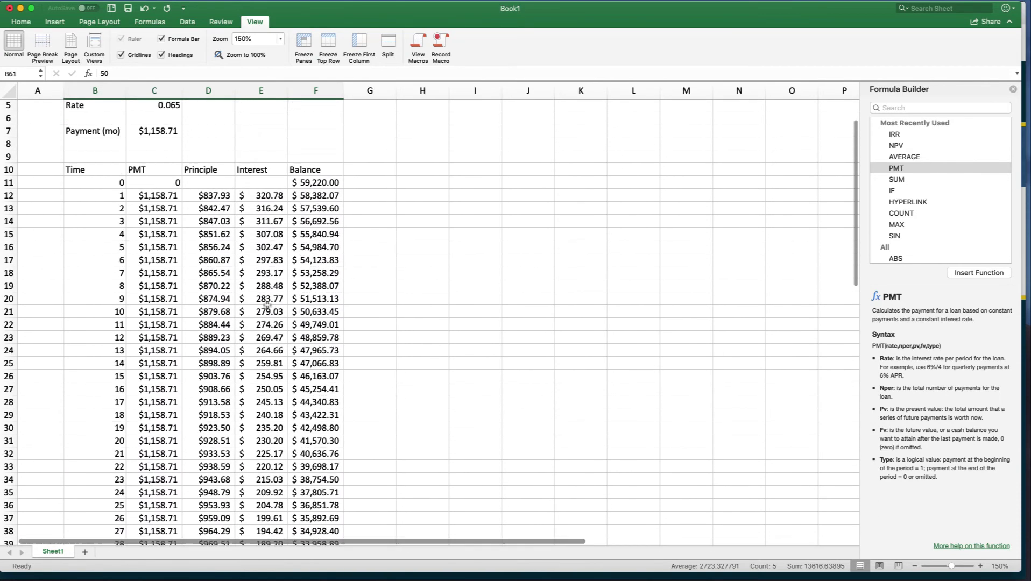
scroll(268, 306, "up", 2)
left_click(171, 157)
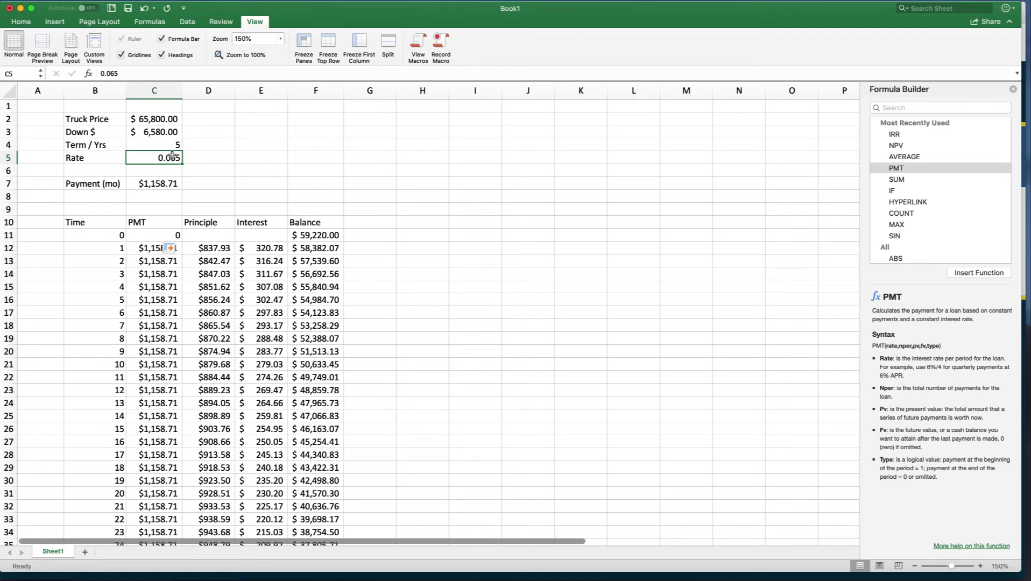
- Set the down payment in C3 to 0
scroll(184, 132, "down", 2)
scroll(284, 213, "up", 2)
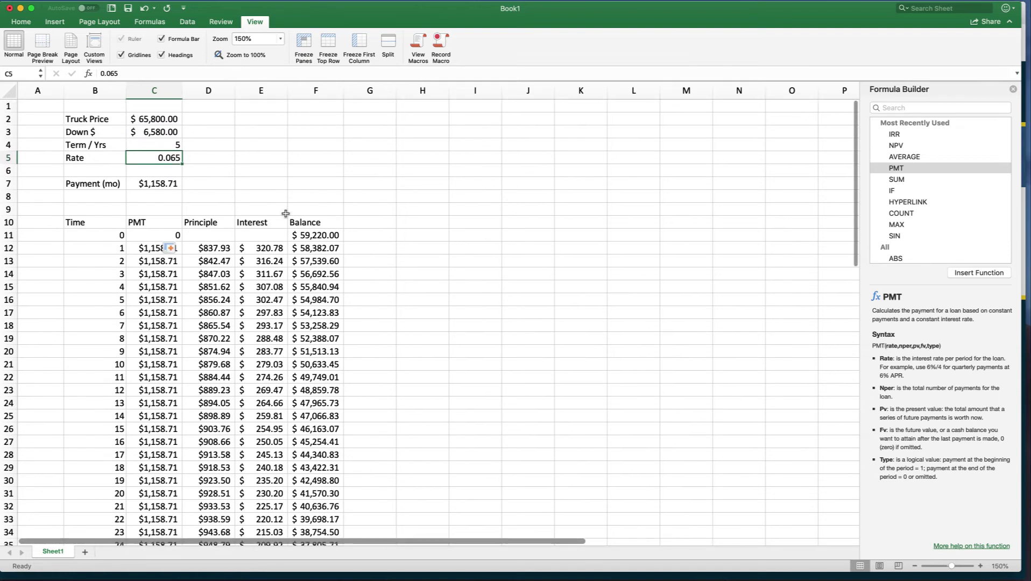
scroll(215, 178, "right", 1)
left_click(151, 130)
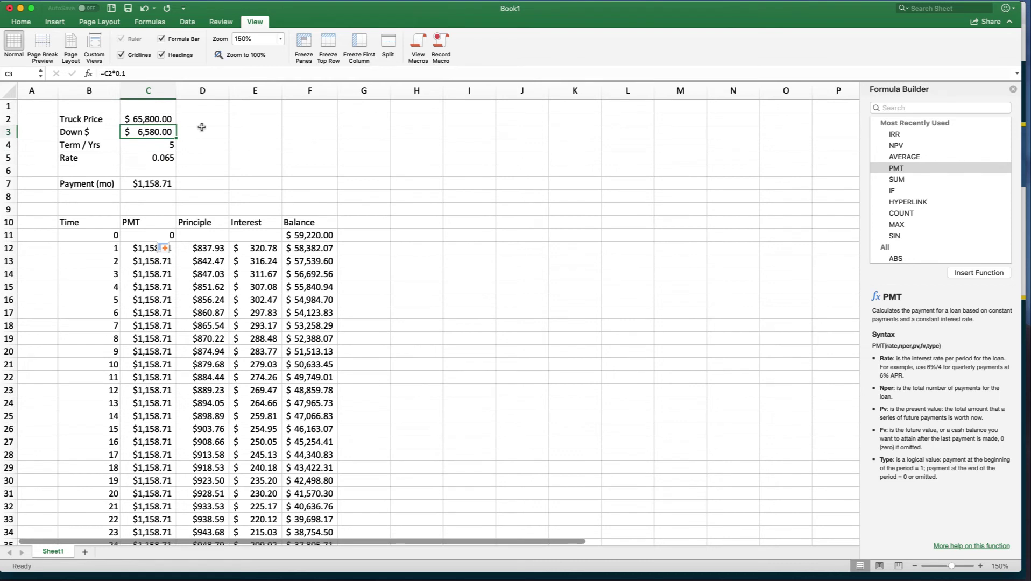
type("0")
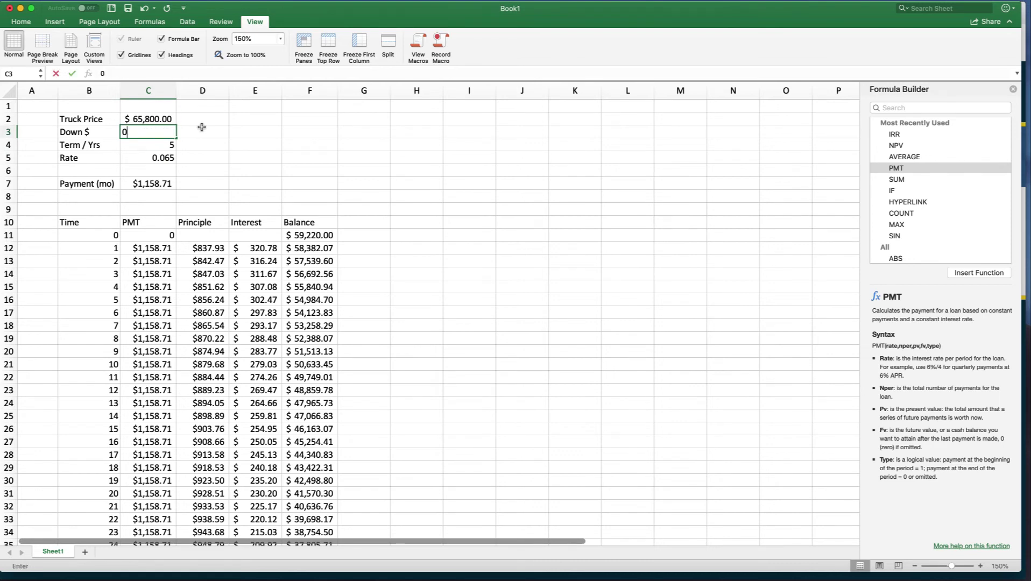
key("Return")
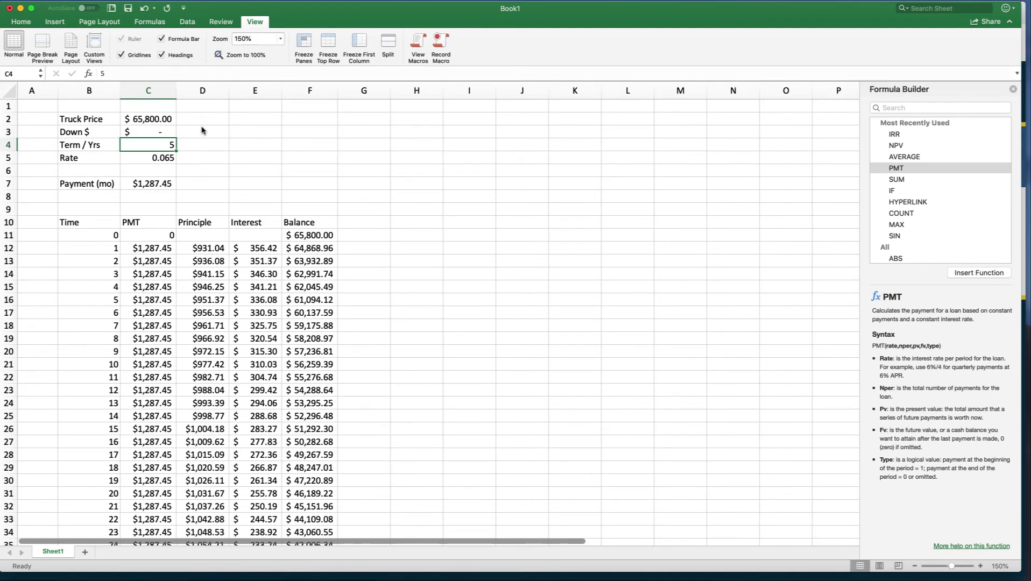
- Change the down payment to $7,500 and confirm row 71's balance still ends at $0.00
key("Up")
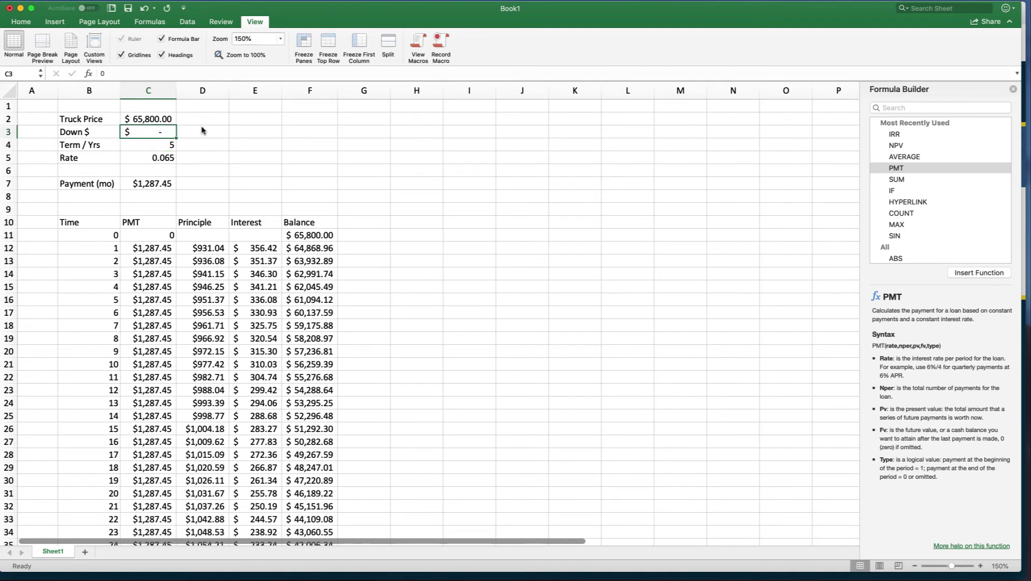
type("7500")
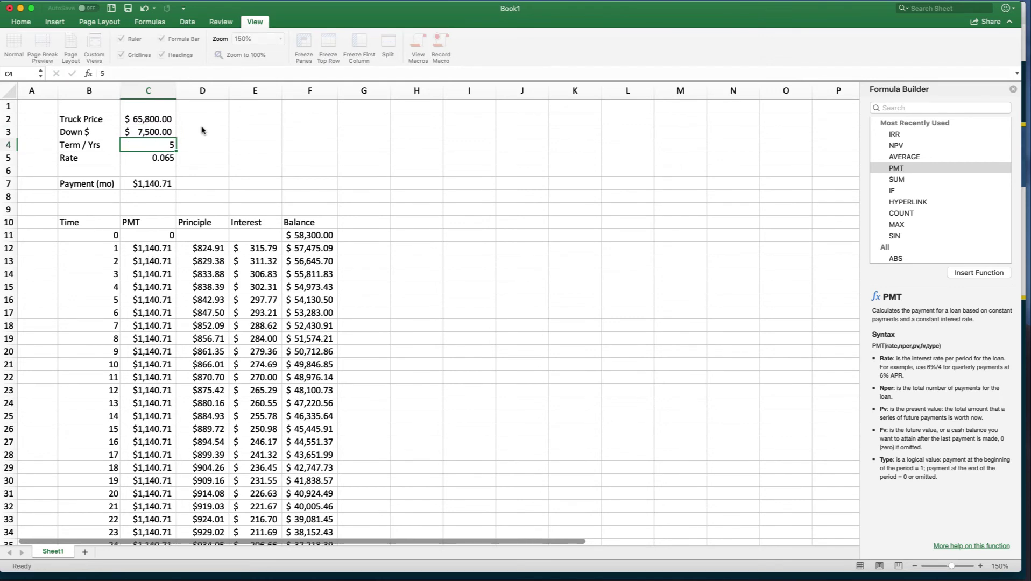
key("Return")
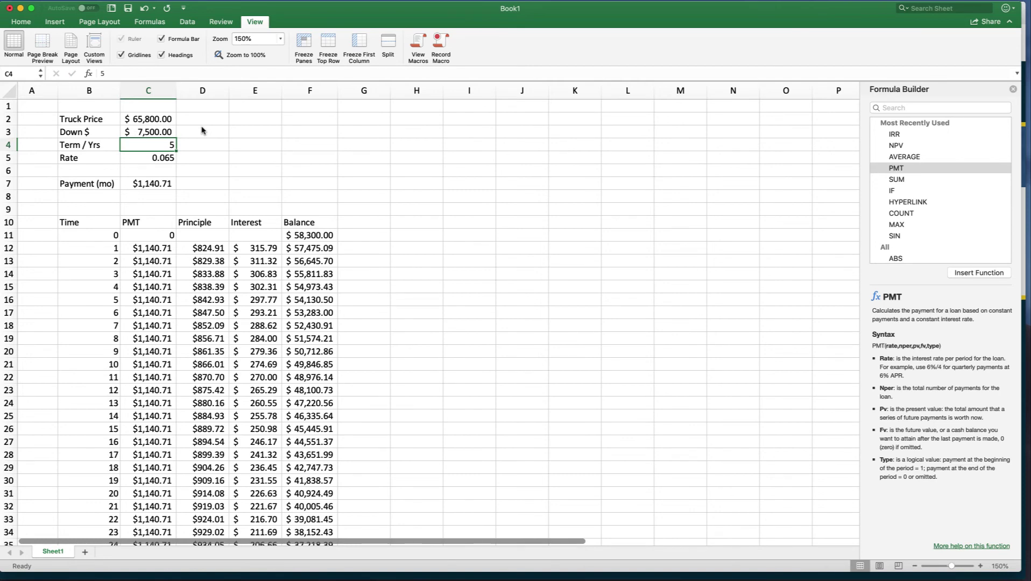
scroll(232, 270, "down", 12)
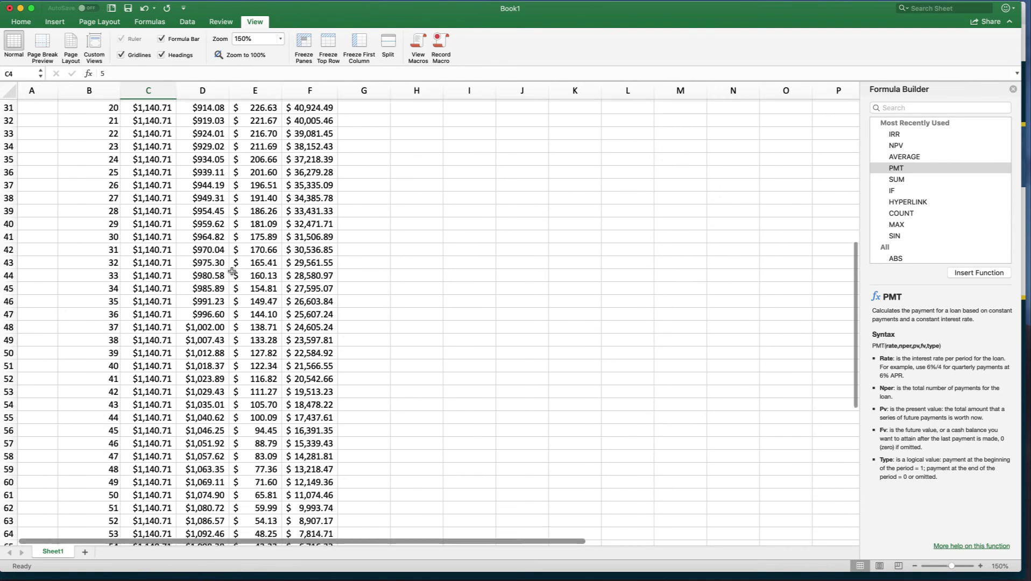
scroll(232, 270, "down", 3)
left_click(332, 430)
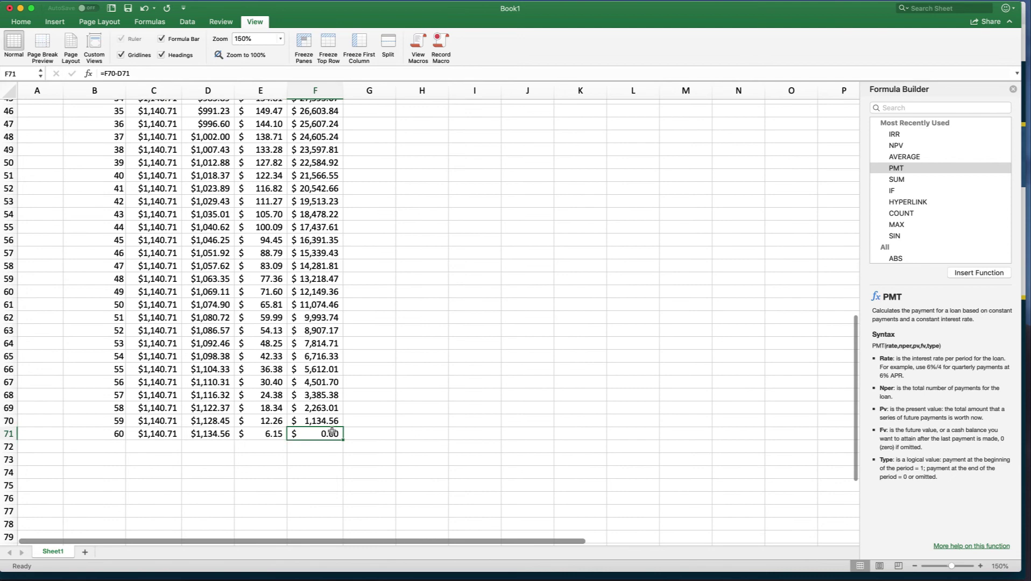
scroll(299, 371, "up", 1)
scroll(299, 370, "up", 15)
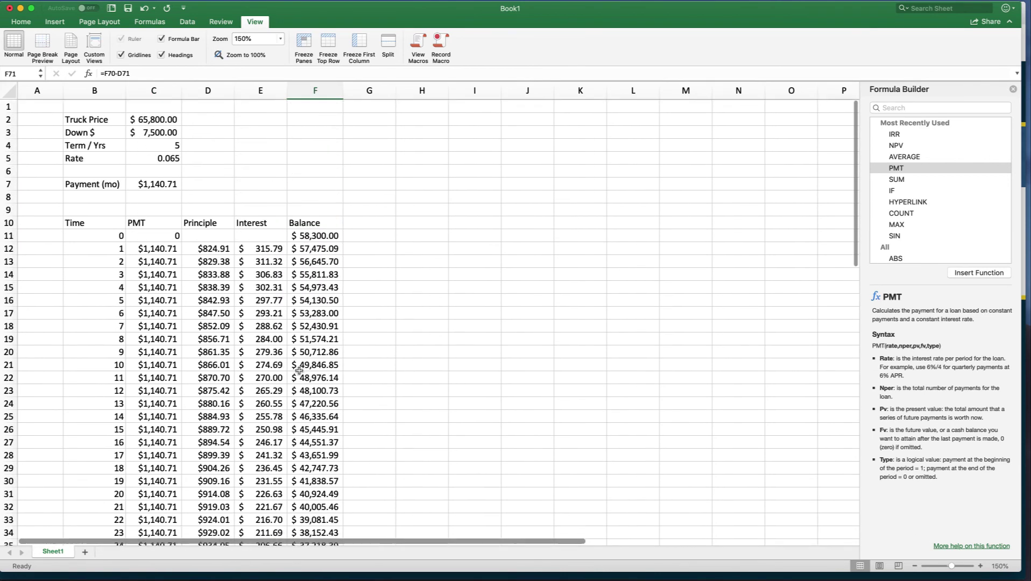
- Change Term / Yrs in C4 to 4 and highlight month 48, where the balance reaches zero
left_click(180, 144)
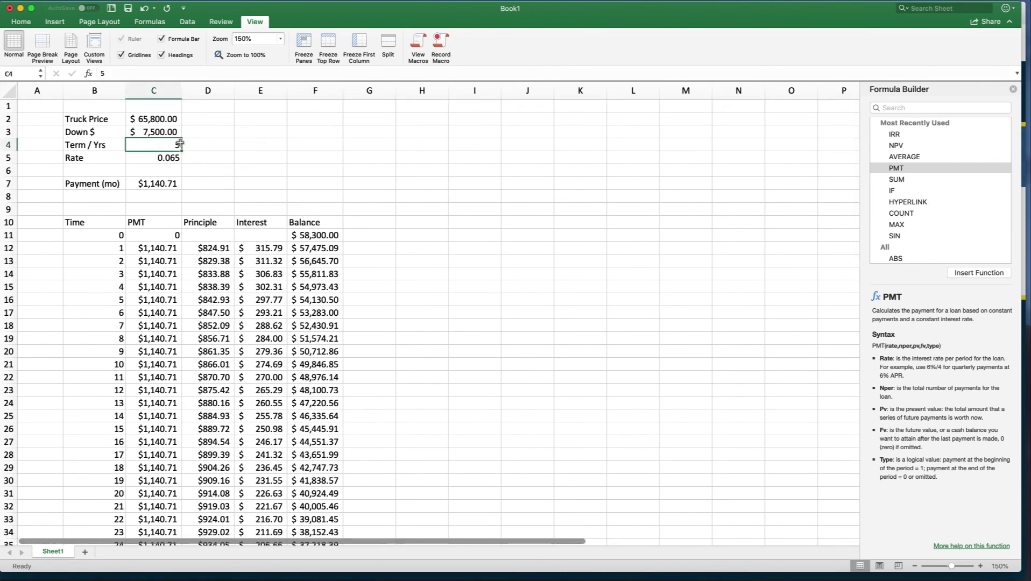
type("4")
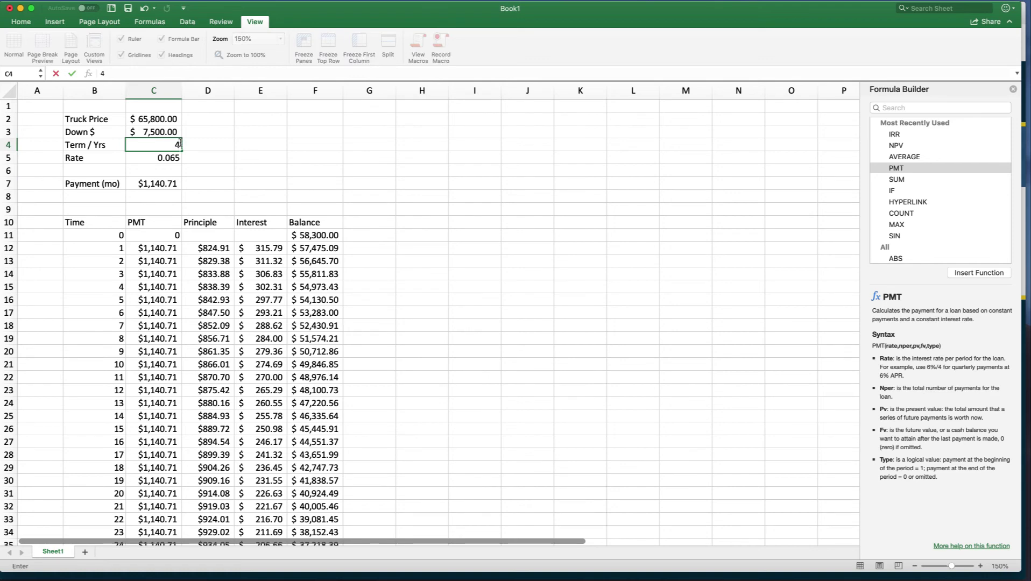
key("Return")
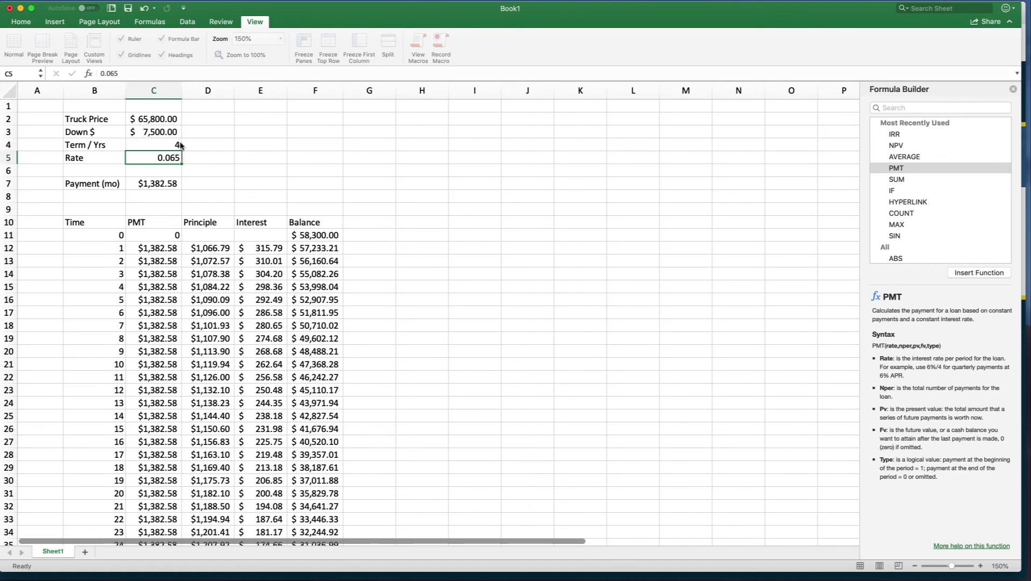
scroll(172, 137, "down", 5)
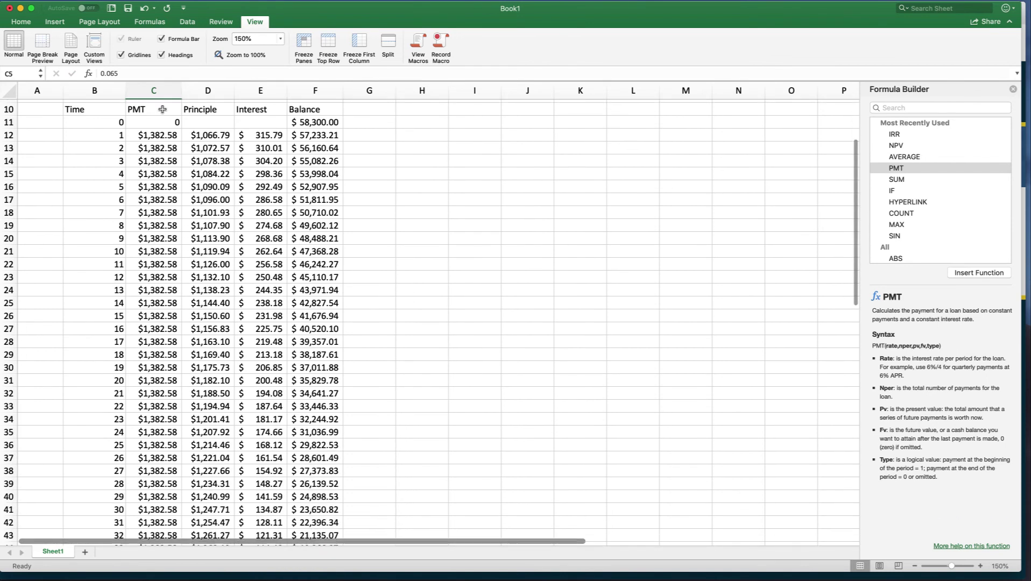
scroll(150, 293, "down", 15)
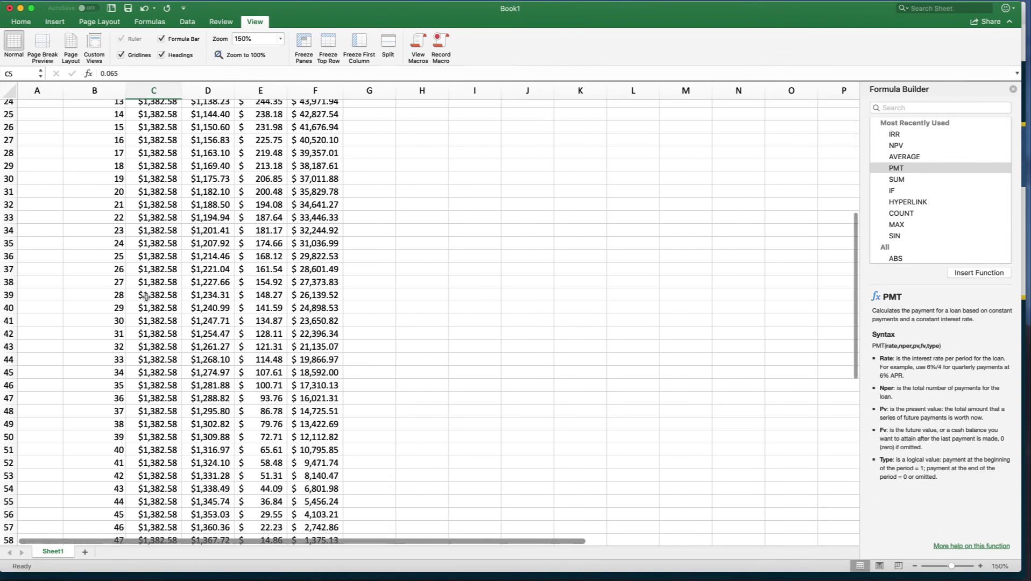
left_click_drag(115, 389, 325, 389)
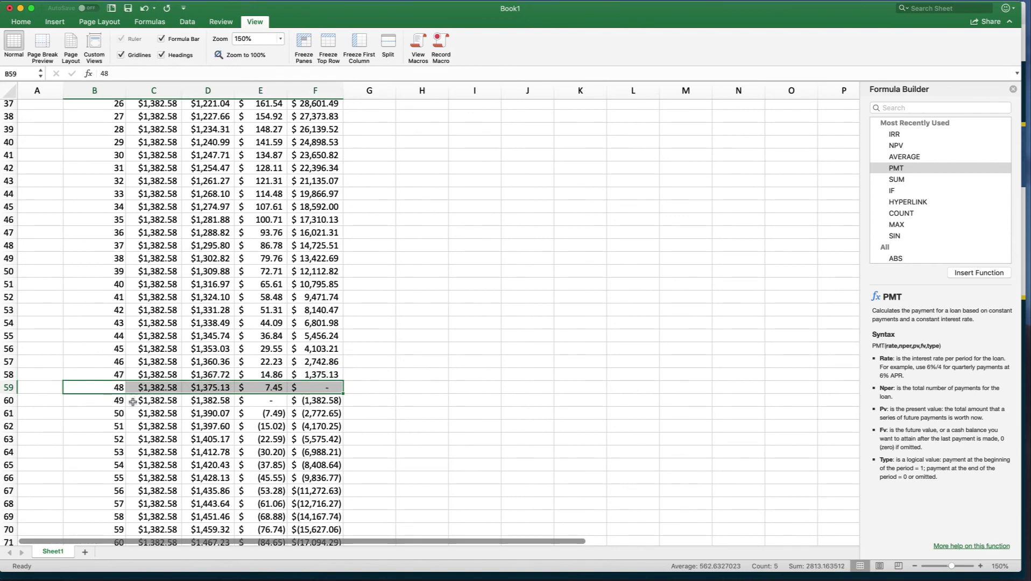
scroll(209, 415, "up", 20)
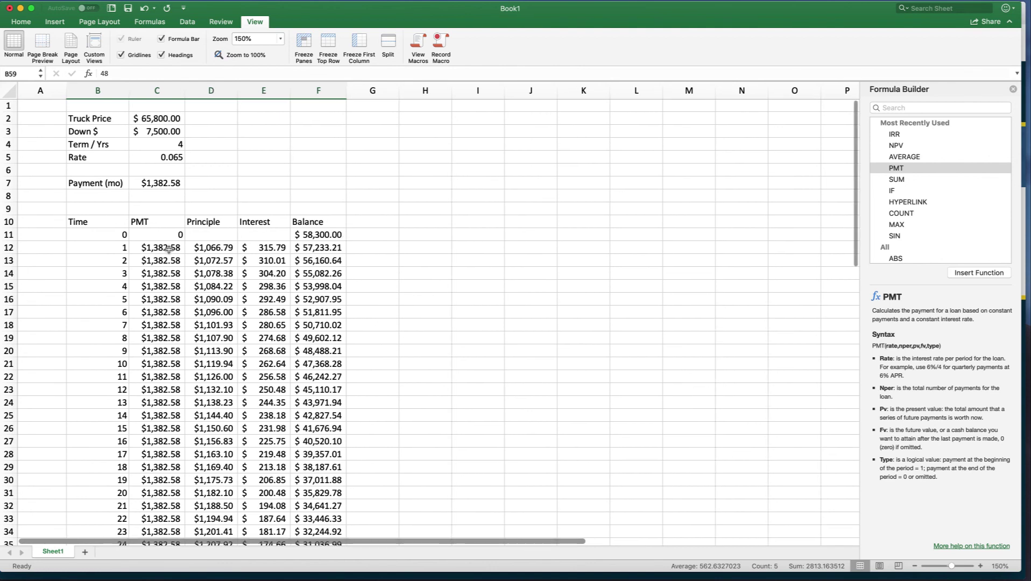
left_click(168, 145)
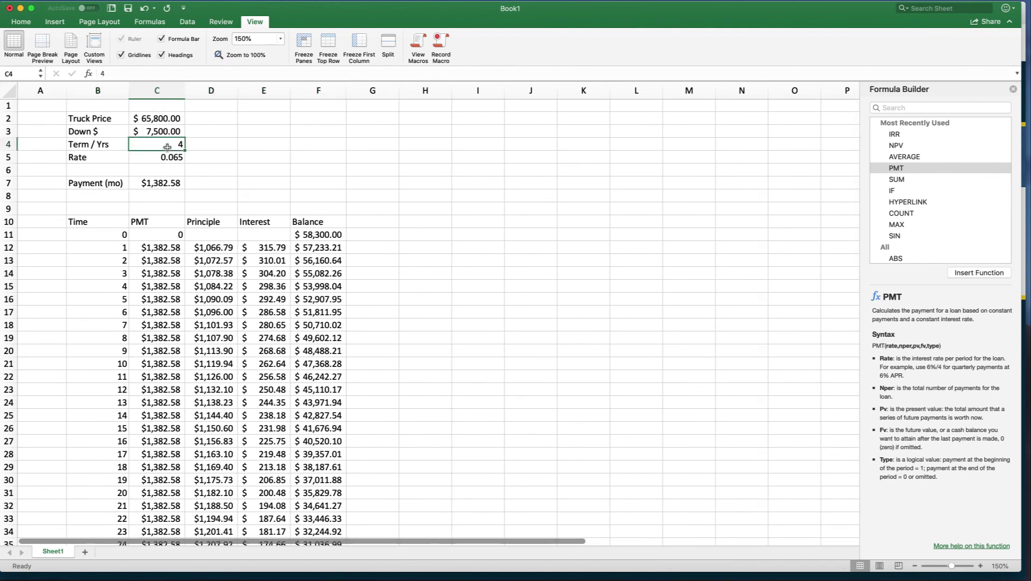
type("5")
key("Return")
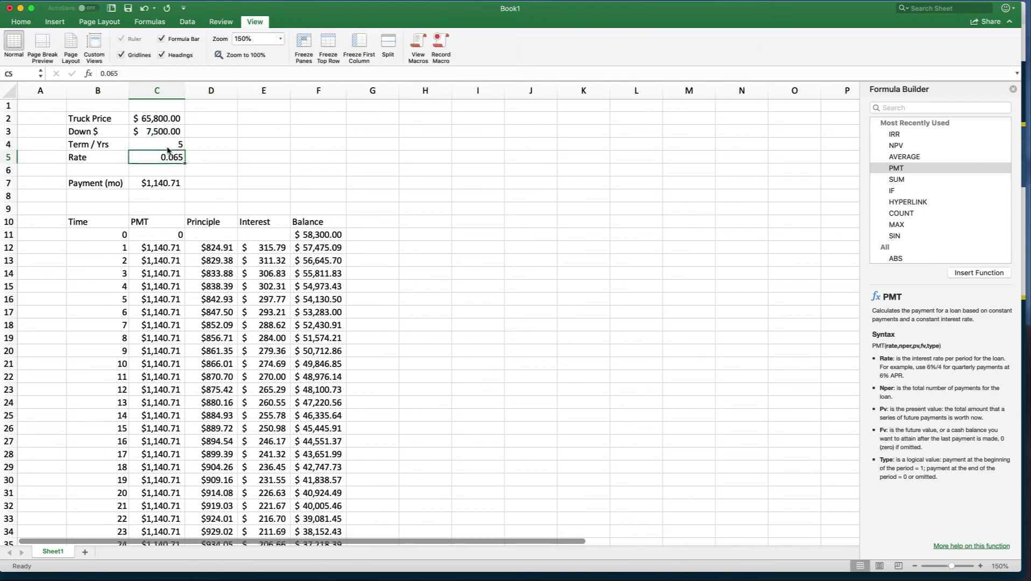
left_click(167, 149)
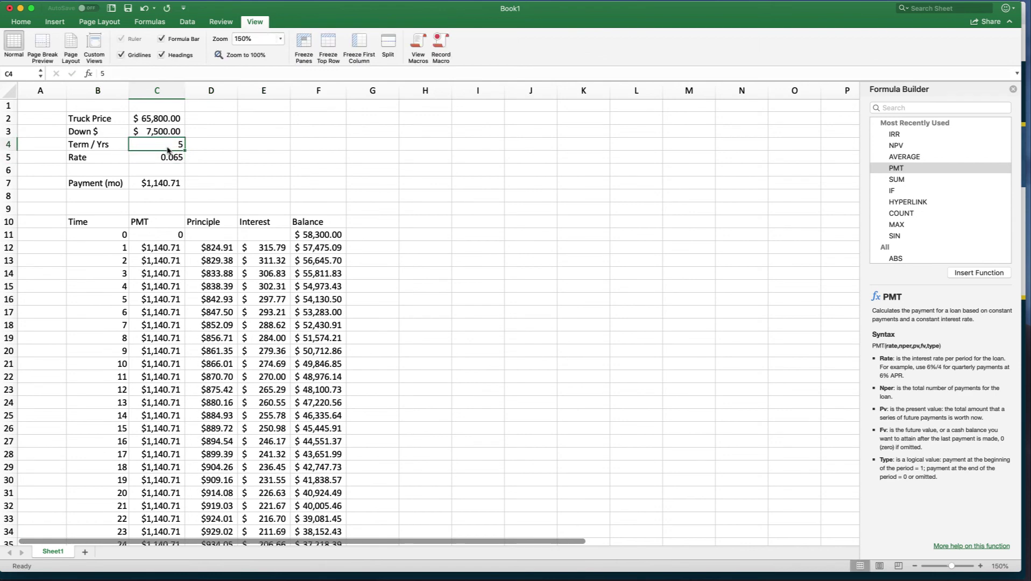
type("4")
key("Return")
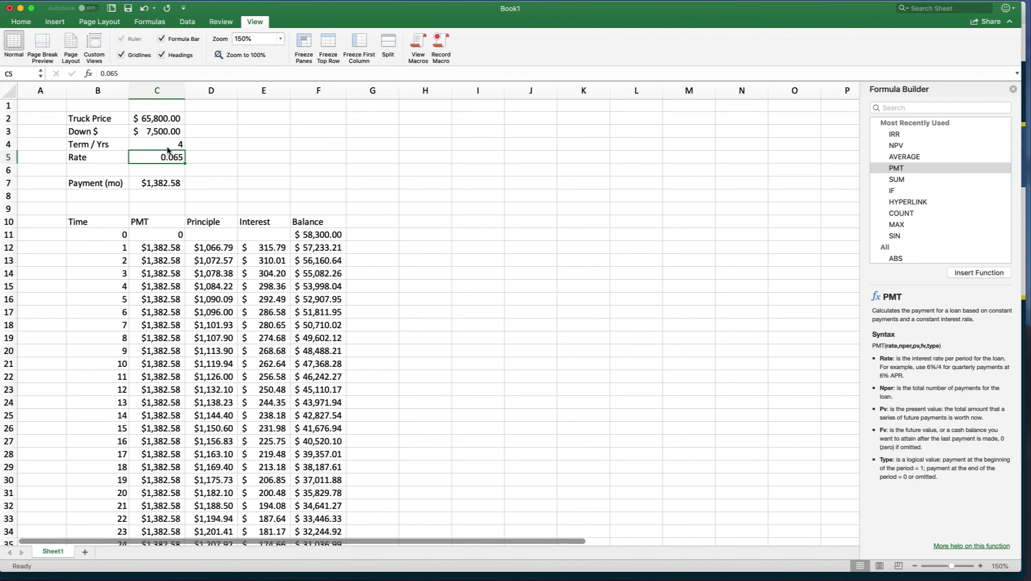
scroll(138, 247, "down", 8)
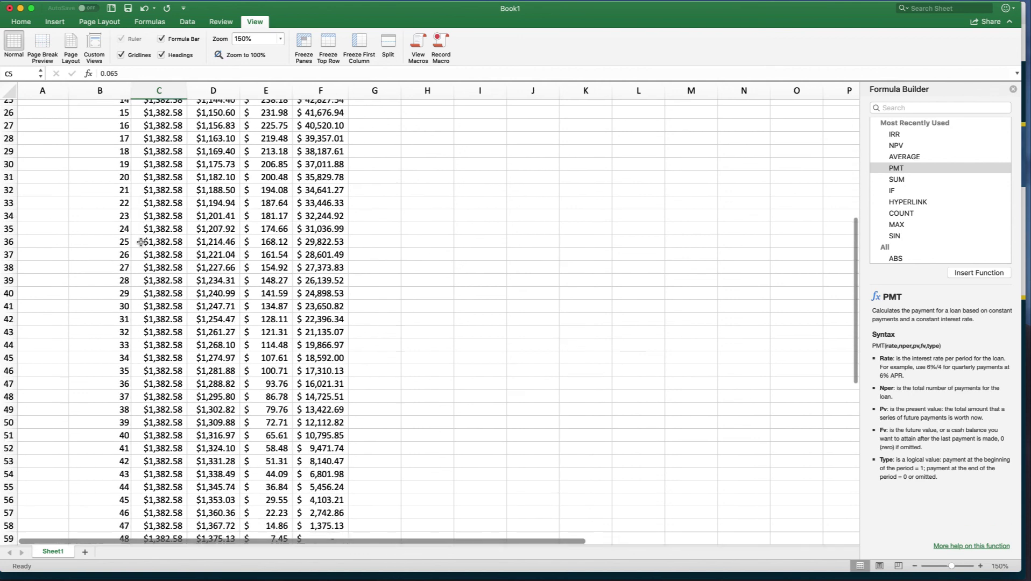
scroll(141, 243, "up", 9)
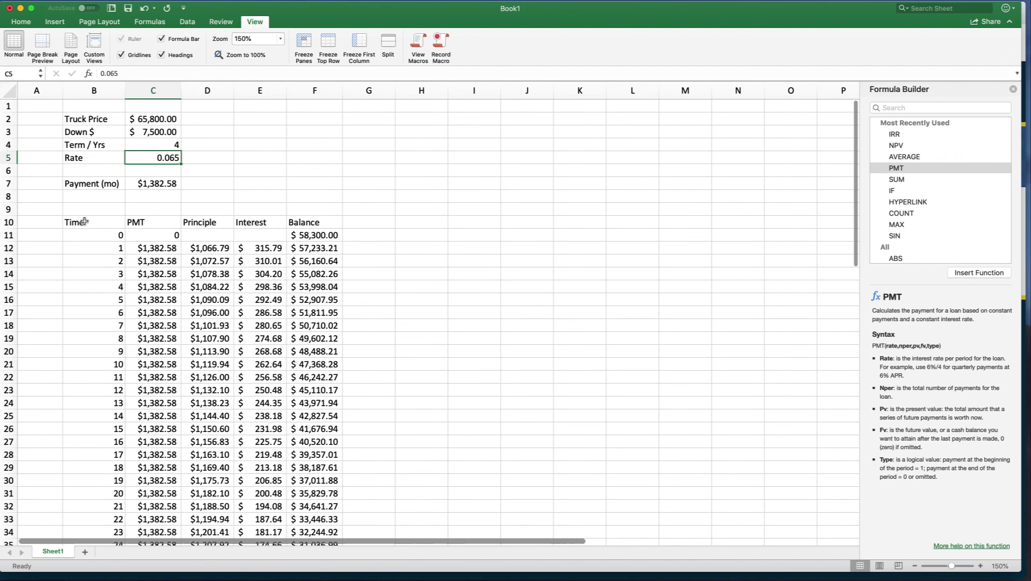
left_click(82, 221)
left_click_drag(82, 221, 296, 221)
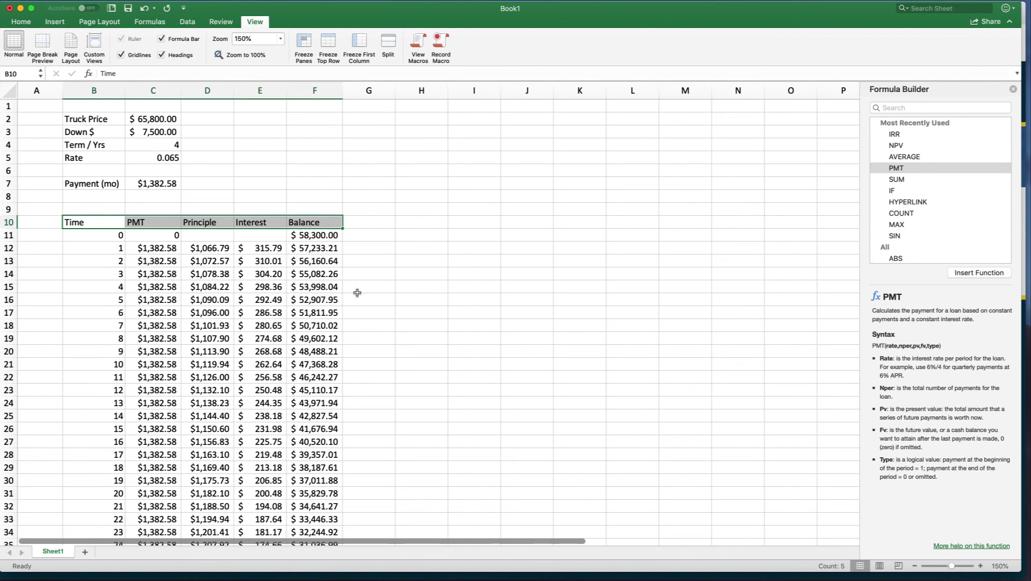
left_click(88, 220)
scroll(91, 371, "down", 2)
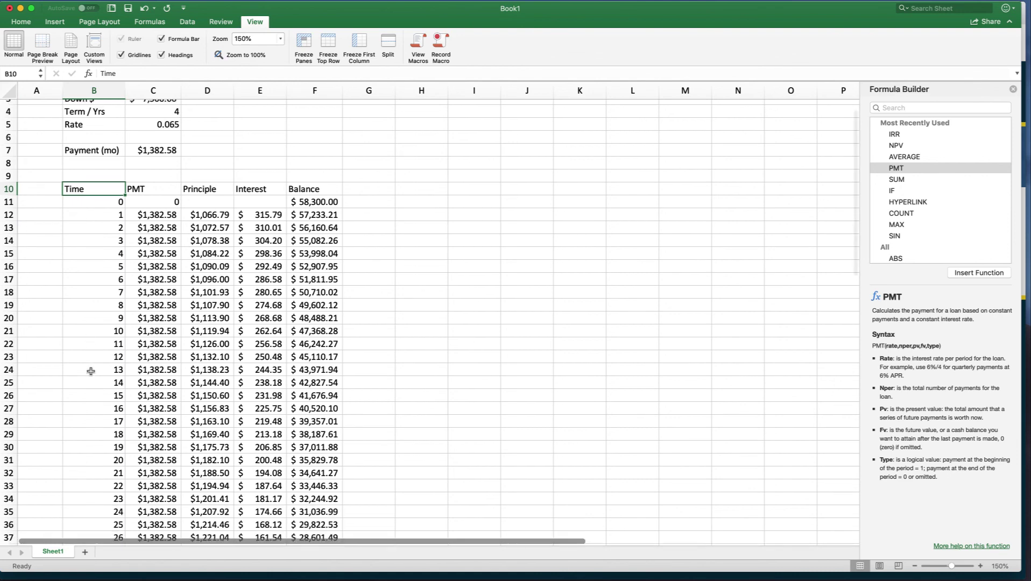
scroll(91, 371, "down", 10)
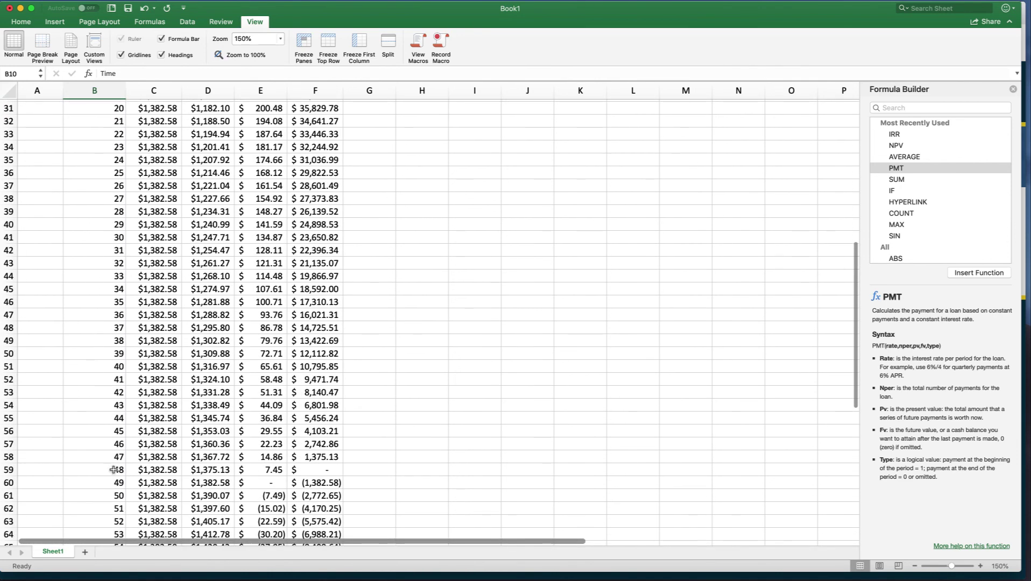
left_click_drag(113, 469, 328, 470)
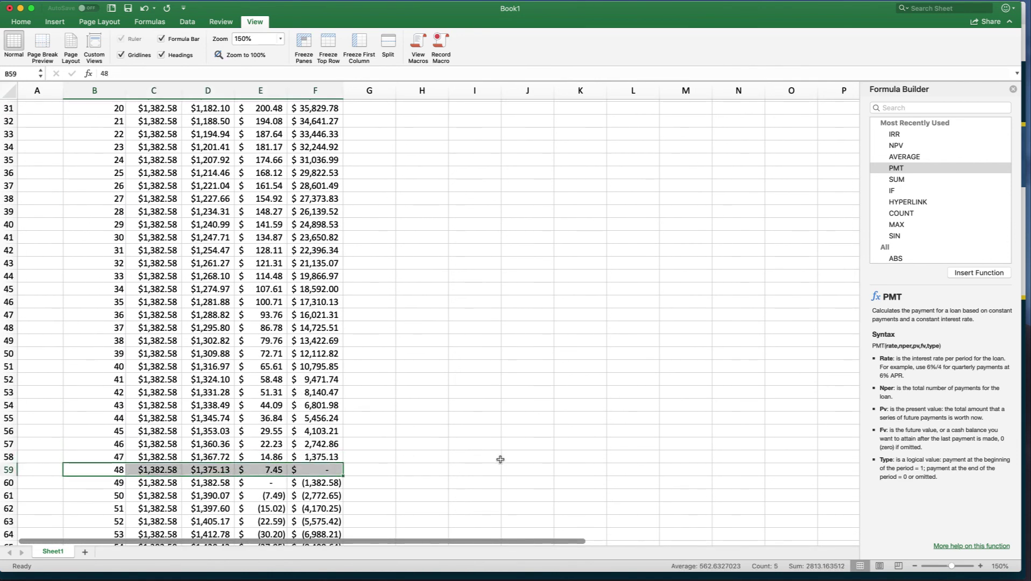